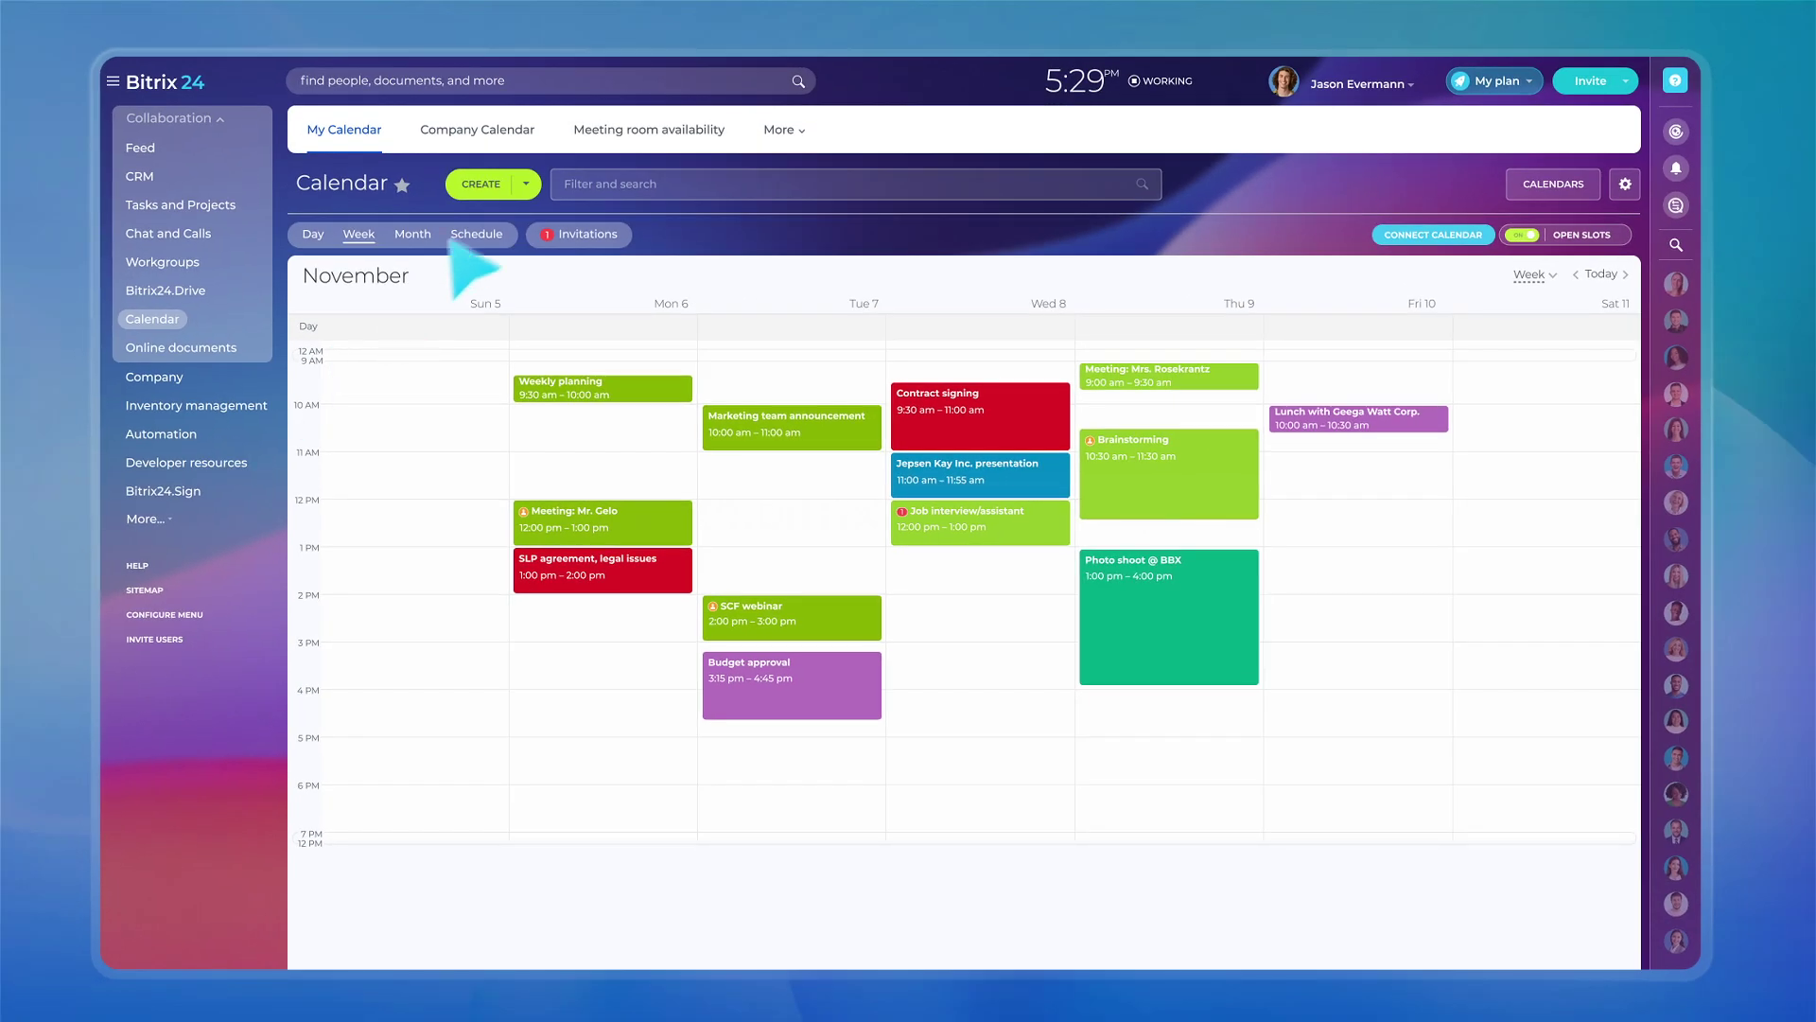
{"action": "left_click", "coordinate": [510, 189]}
{"action": "type", "text": "Planning meeting"}
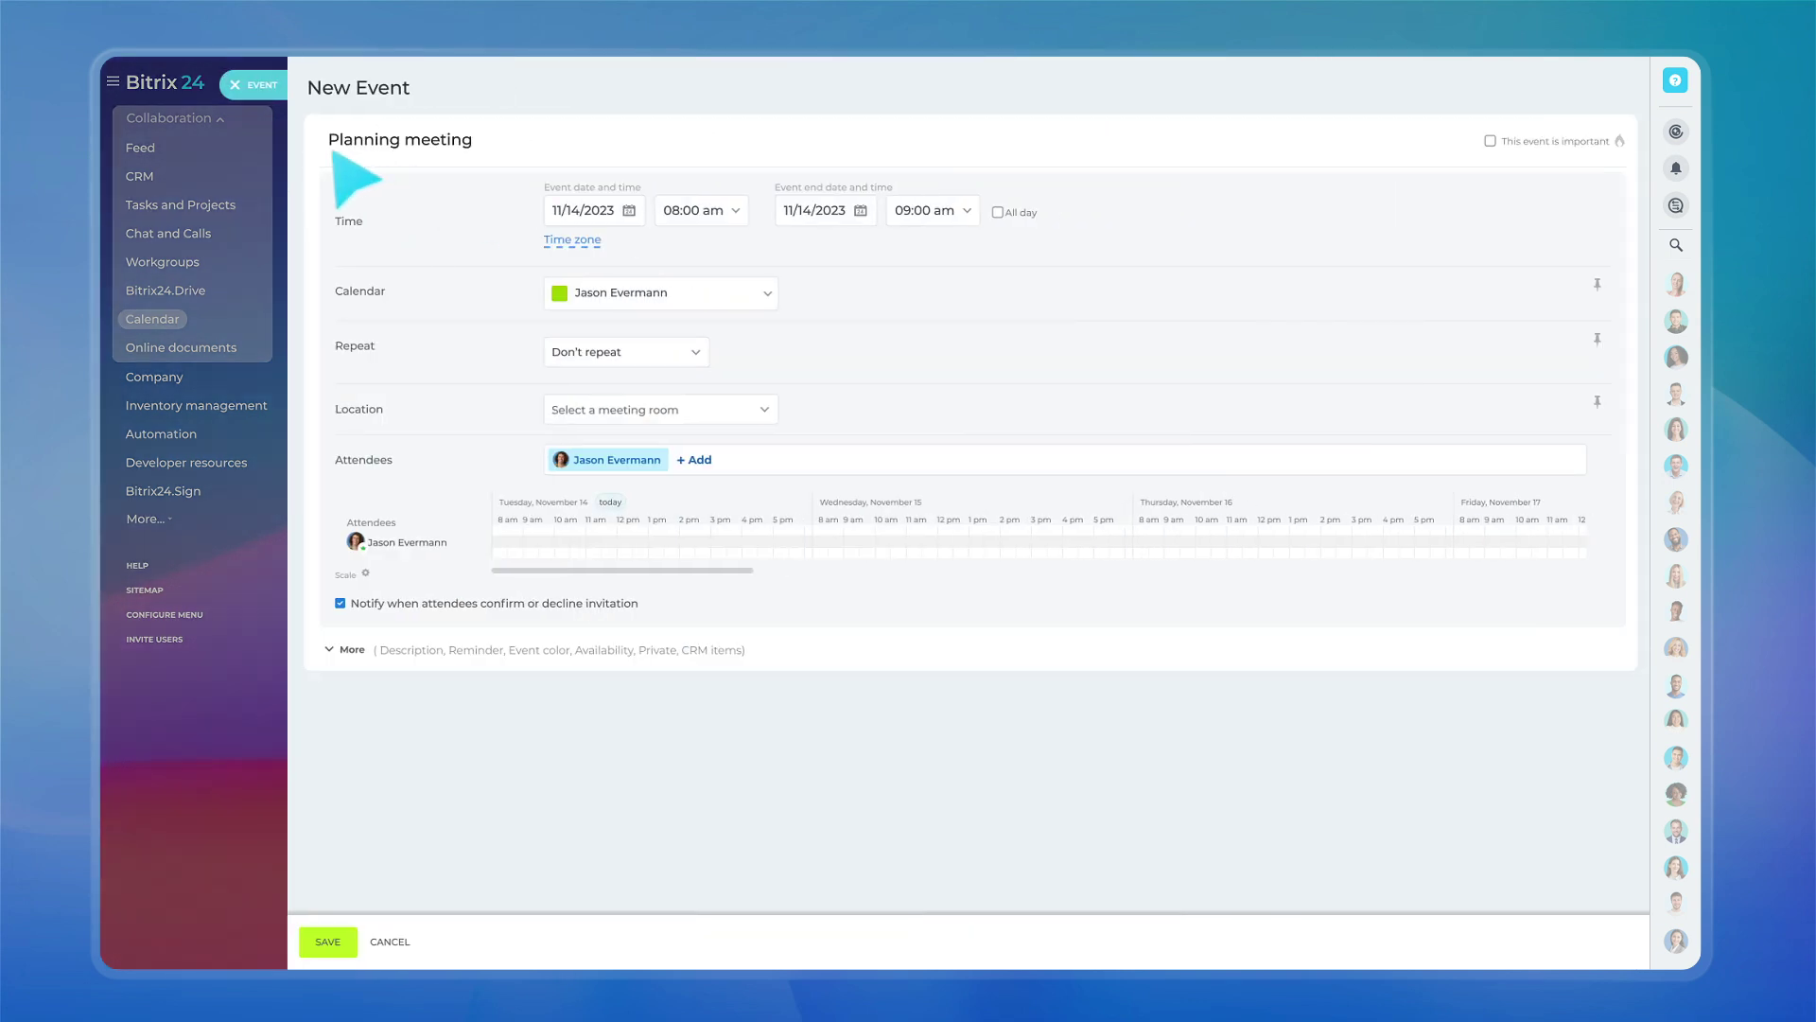
{"action": "left_click", "coordinate": [723, 170]}
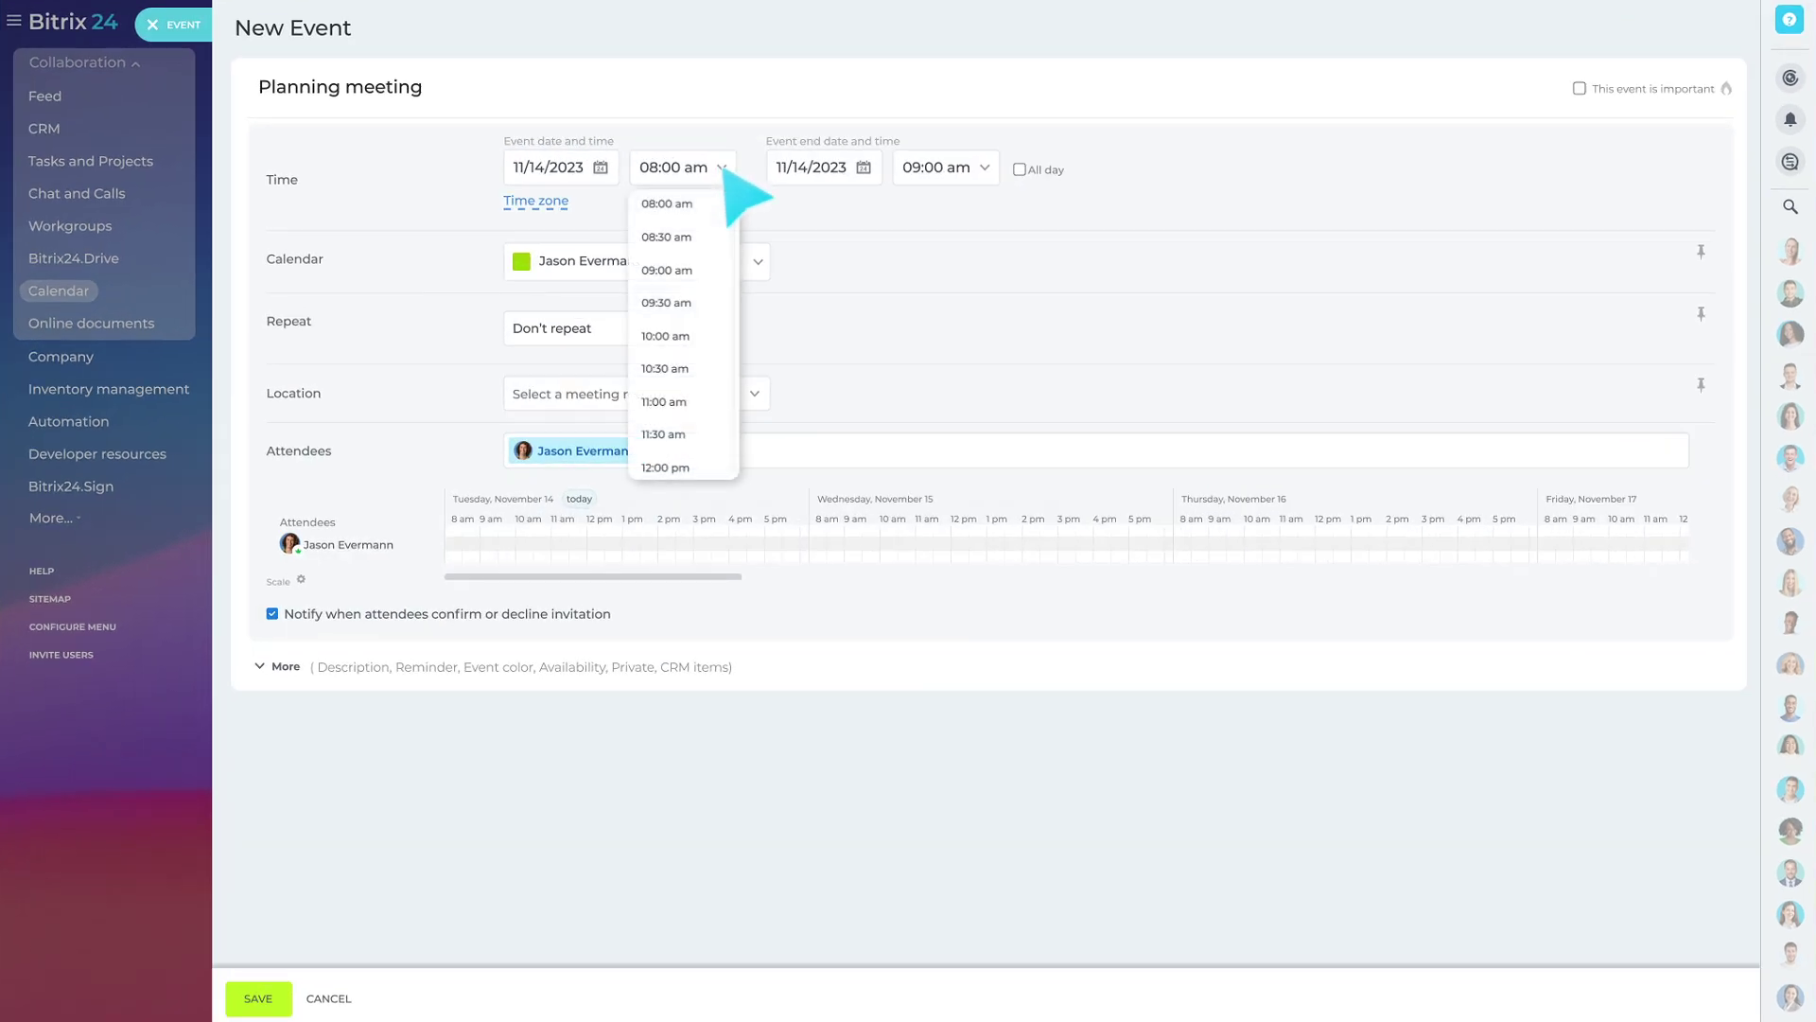
{"action": "left_click", "coordinate": [697, 339]}
{"action": "left_click", "coordinate": [679, 452]}
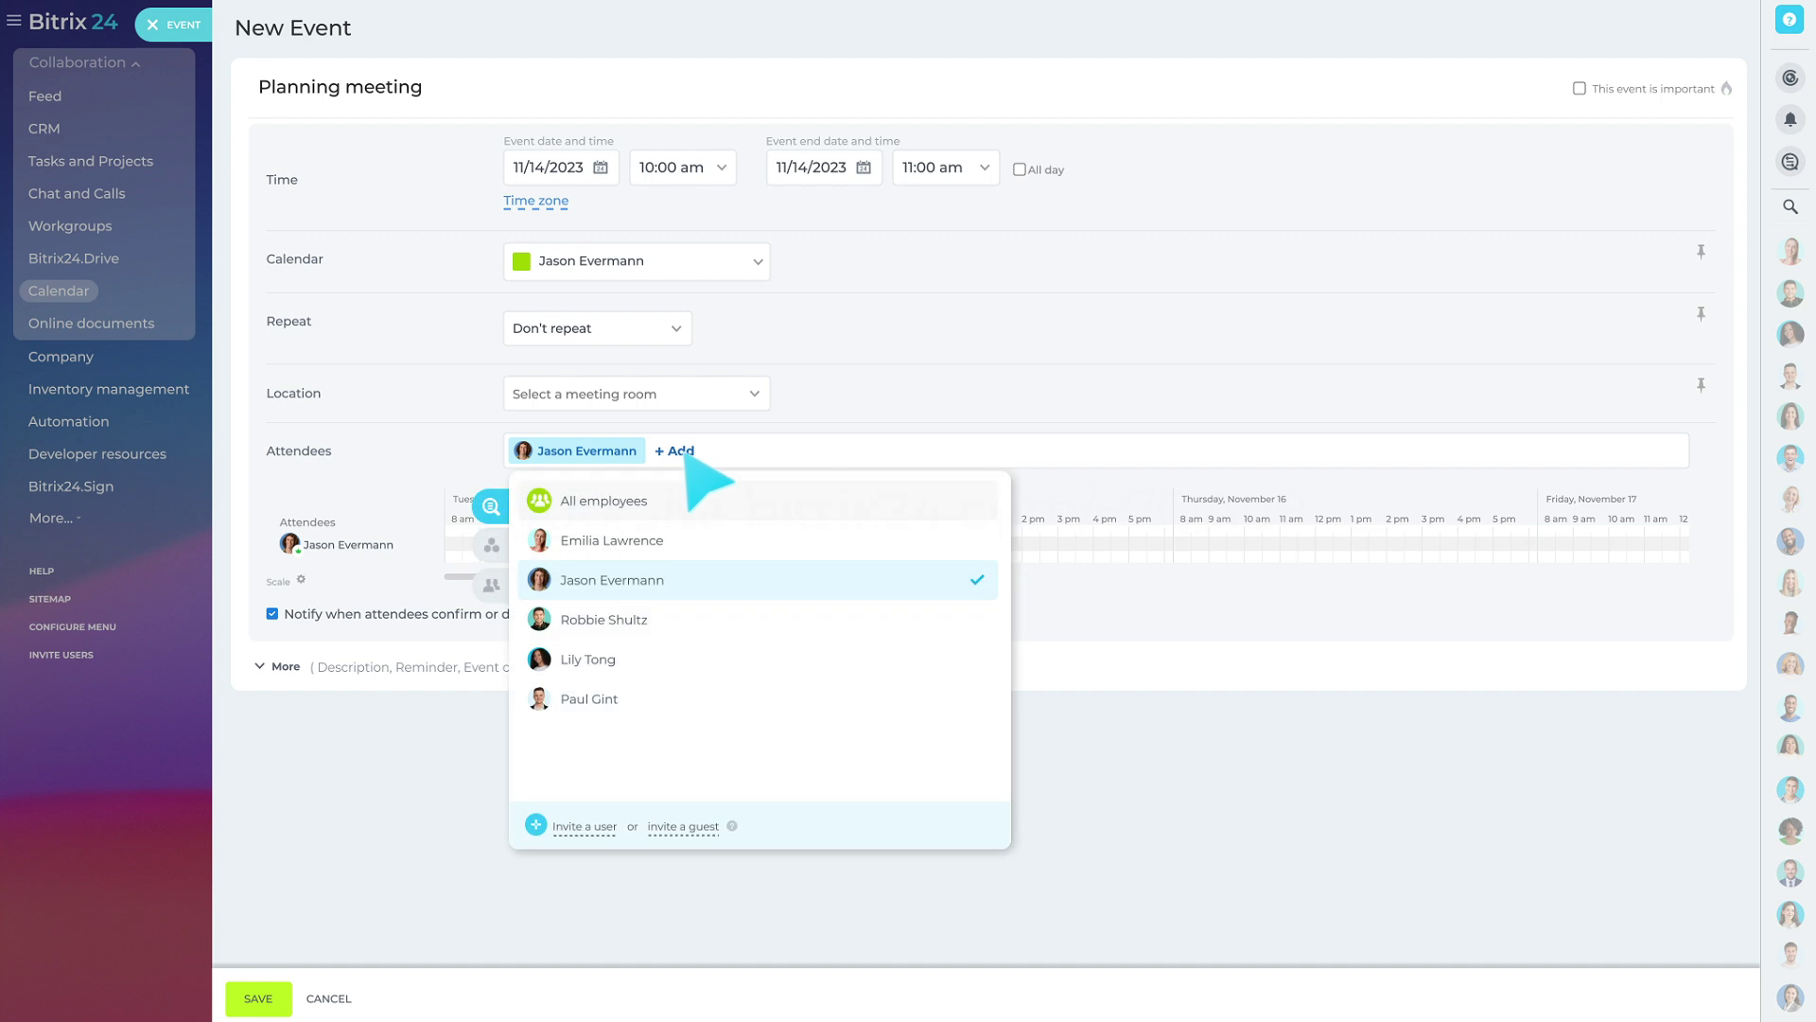
{"action": "left_click", "coordinate": [690, 637]}
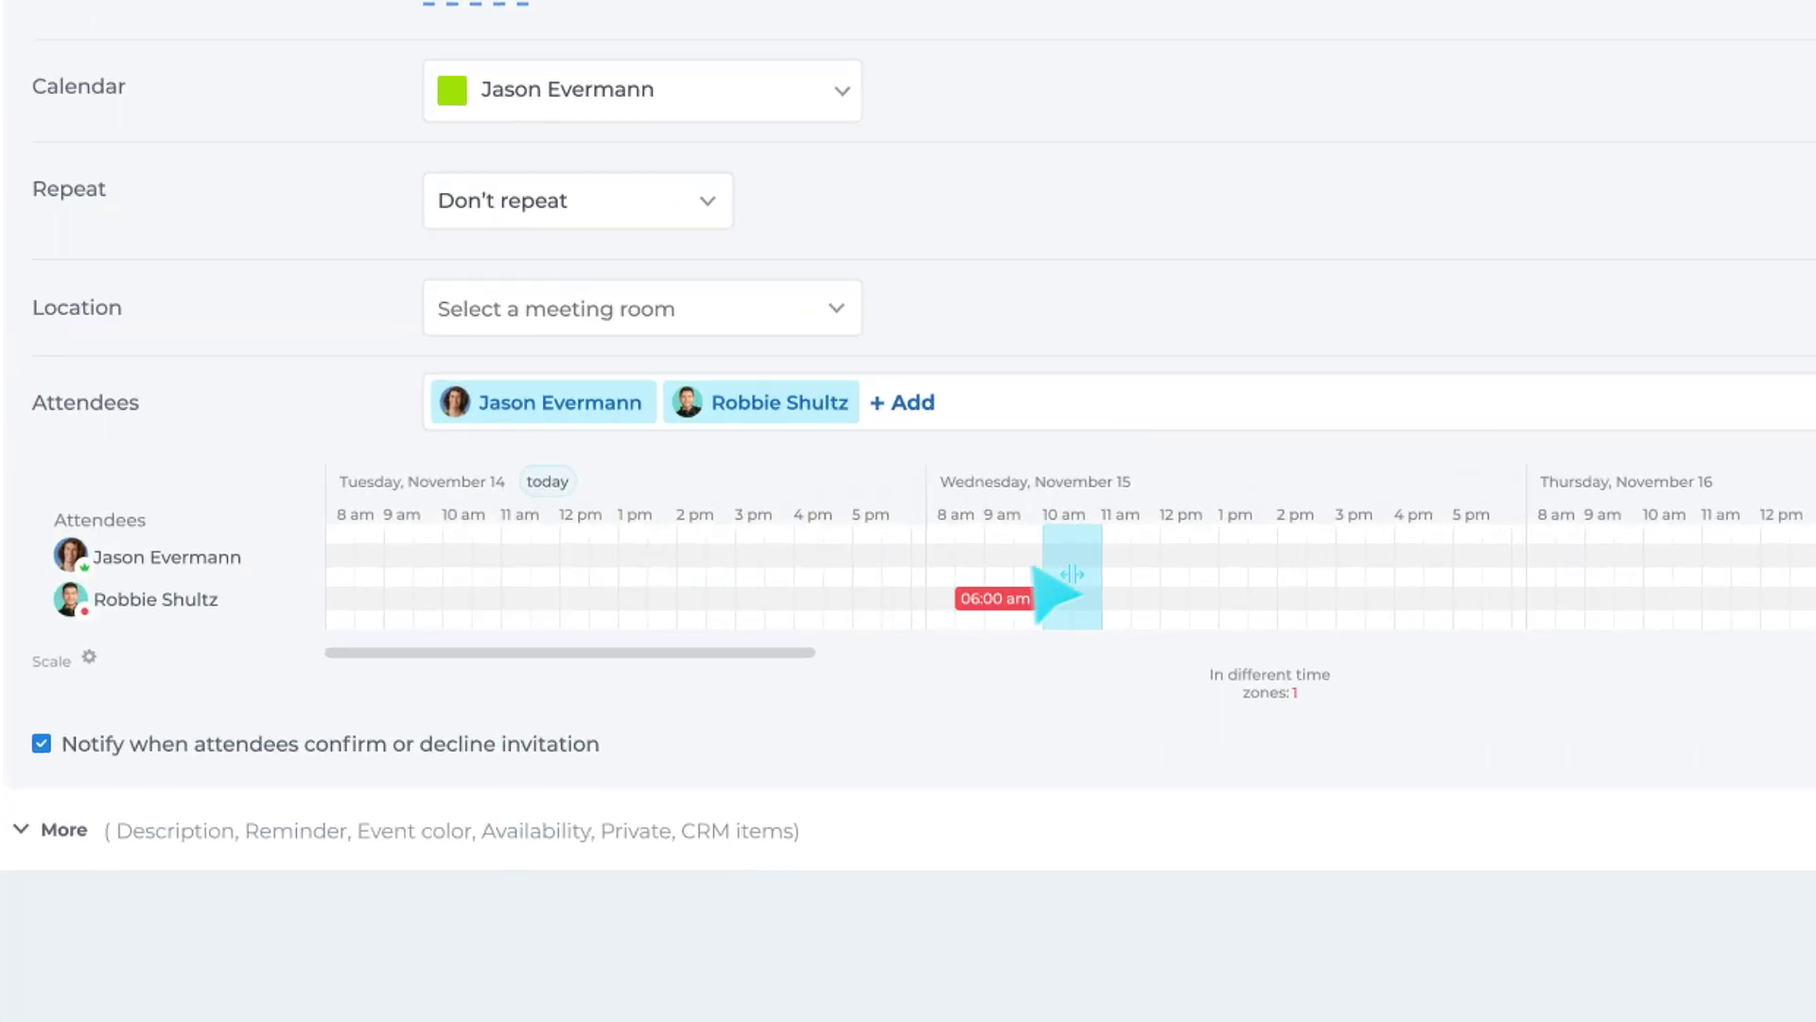
{"action": "left_click_drag", "start_coordinate": [1027, 575], "coordinate": [1171, 575]}
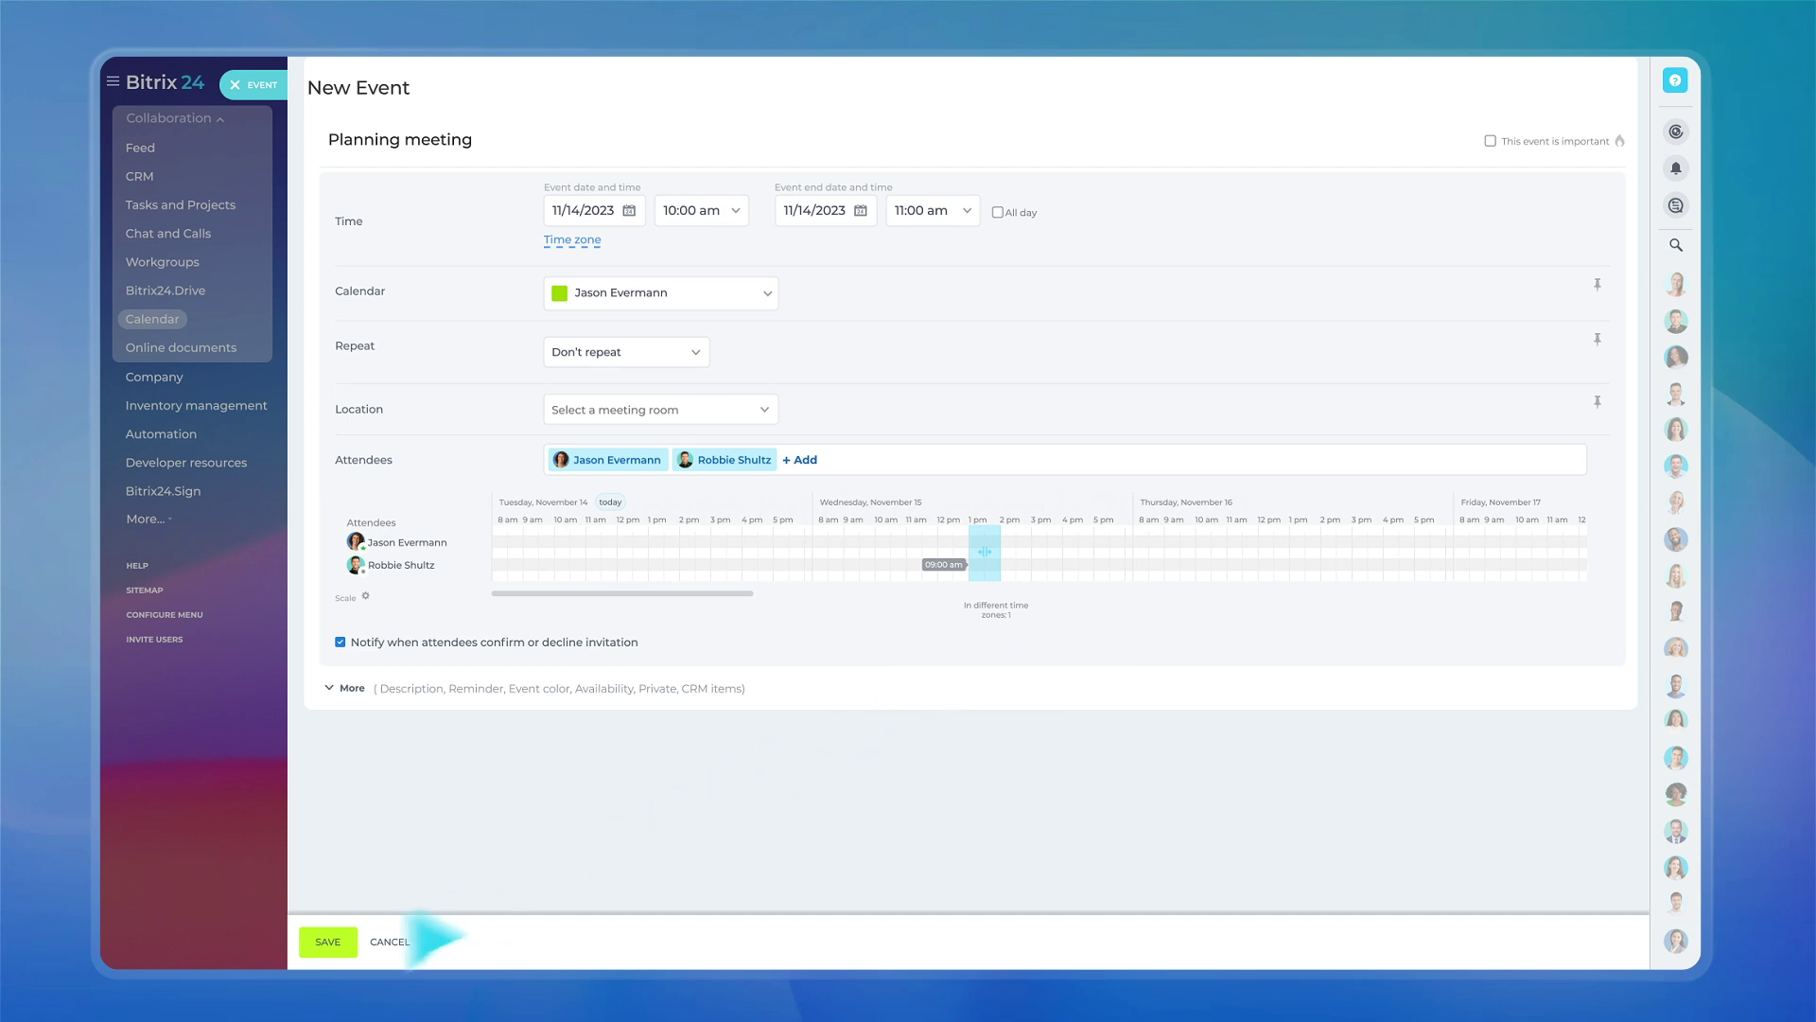
{"action": "left_click", "coordinate": [337, 947]}
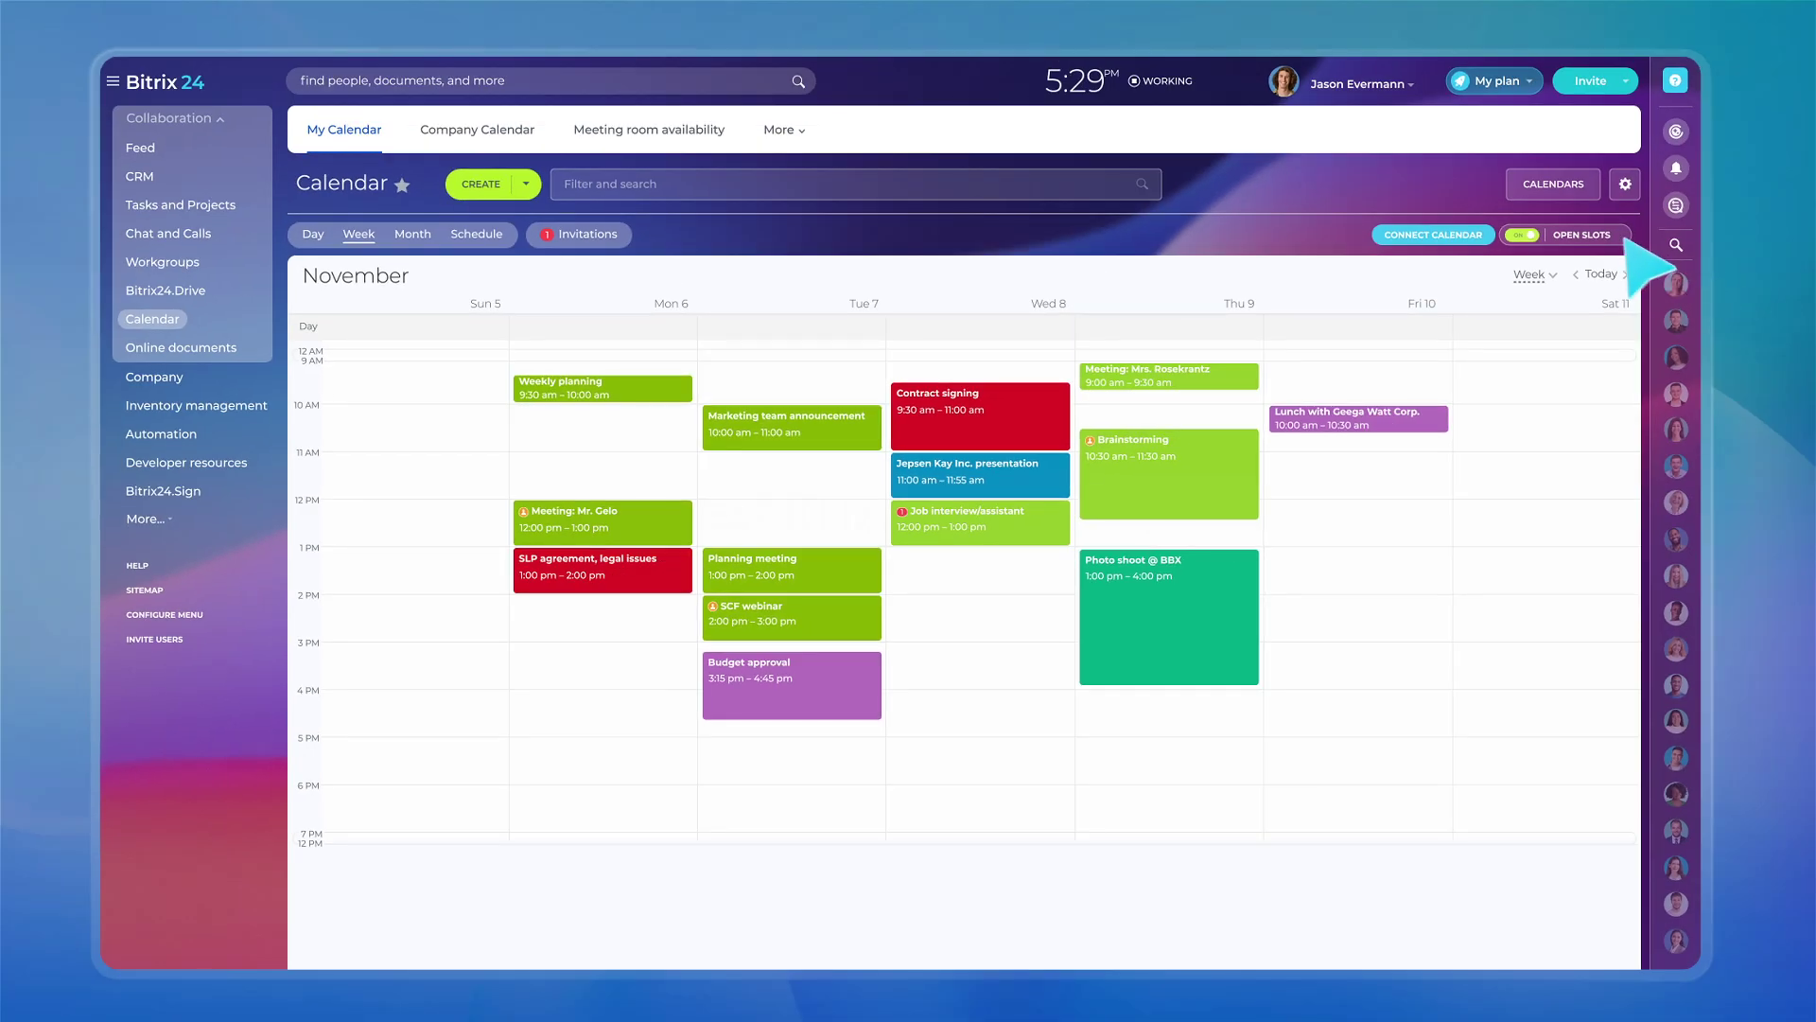
Set open slots to start at 11:00 AM with a 1-hour slot duration.
{"action": "left_click", "coordinate": [1615, 236]}
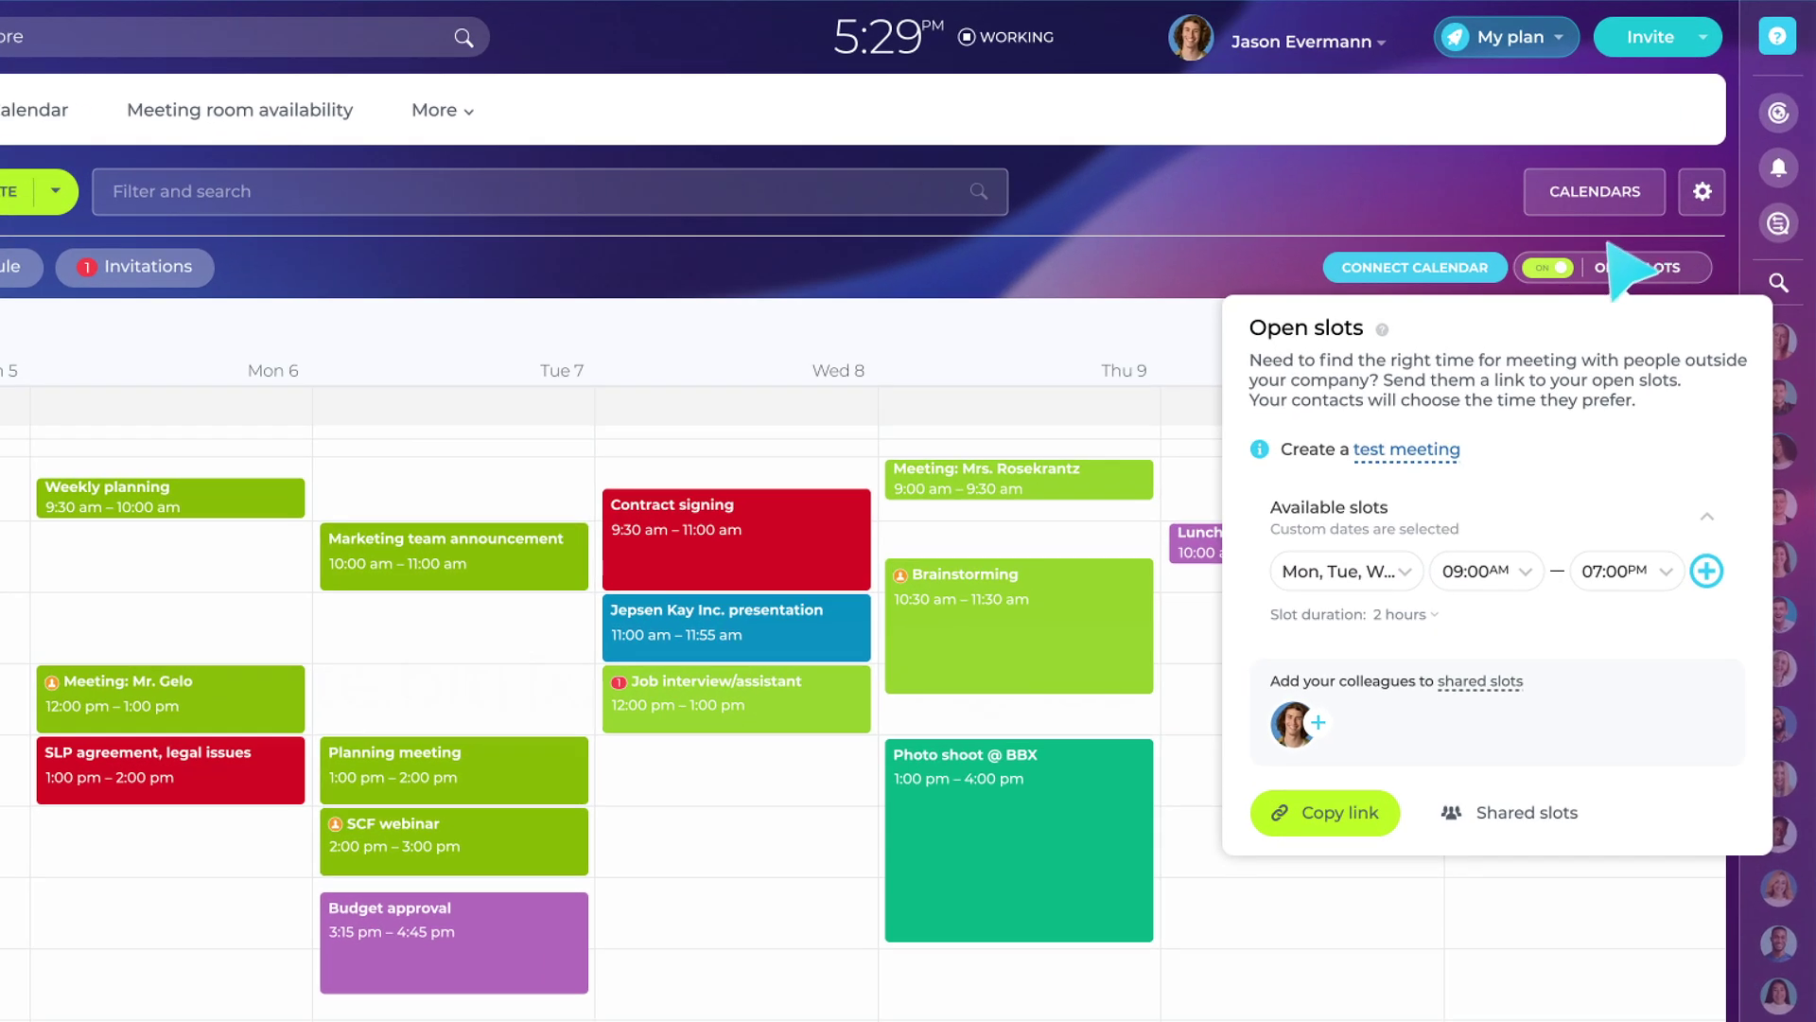
{"action": "left_click", "coordinate": [1408, 572]}
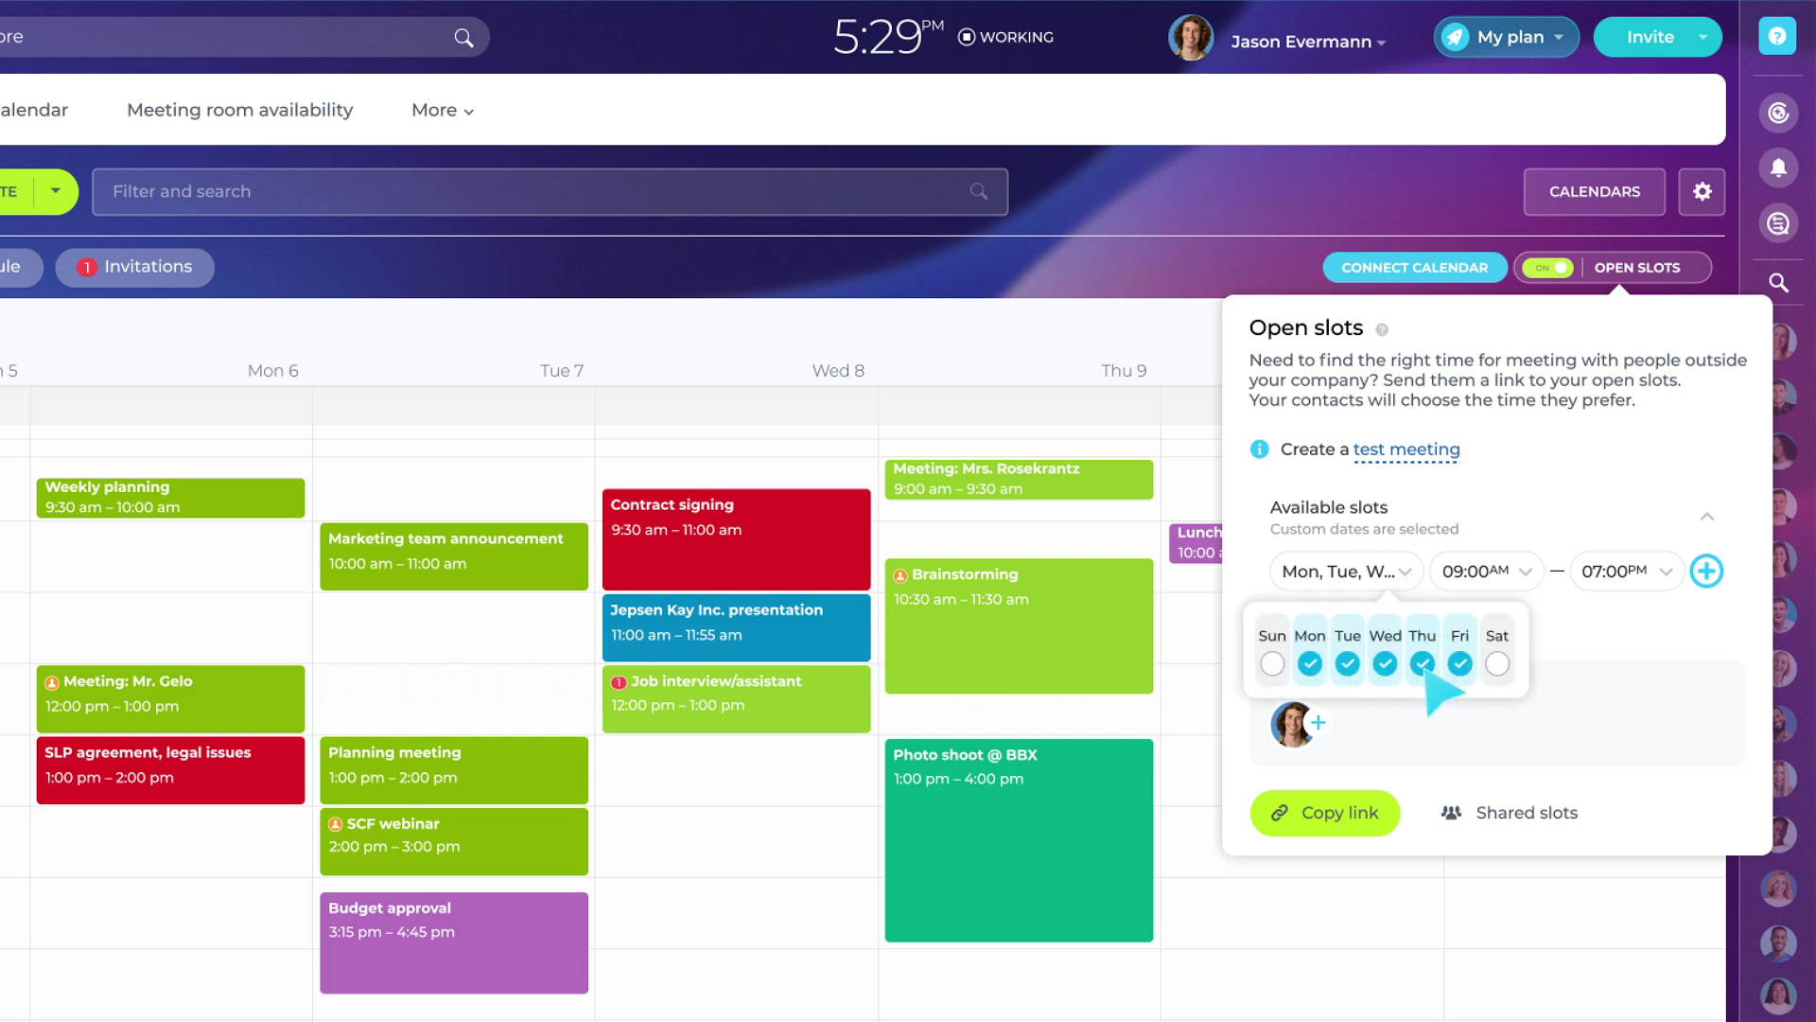
{"action": "left_click", "coordinate": [1528, 571]}
{"action": "left_click", "coordinate": [1516, 866]}
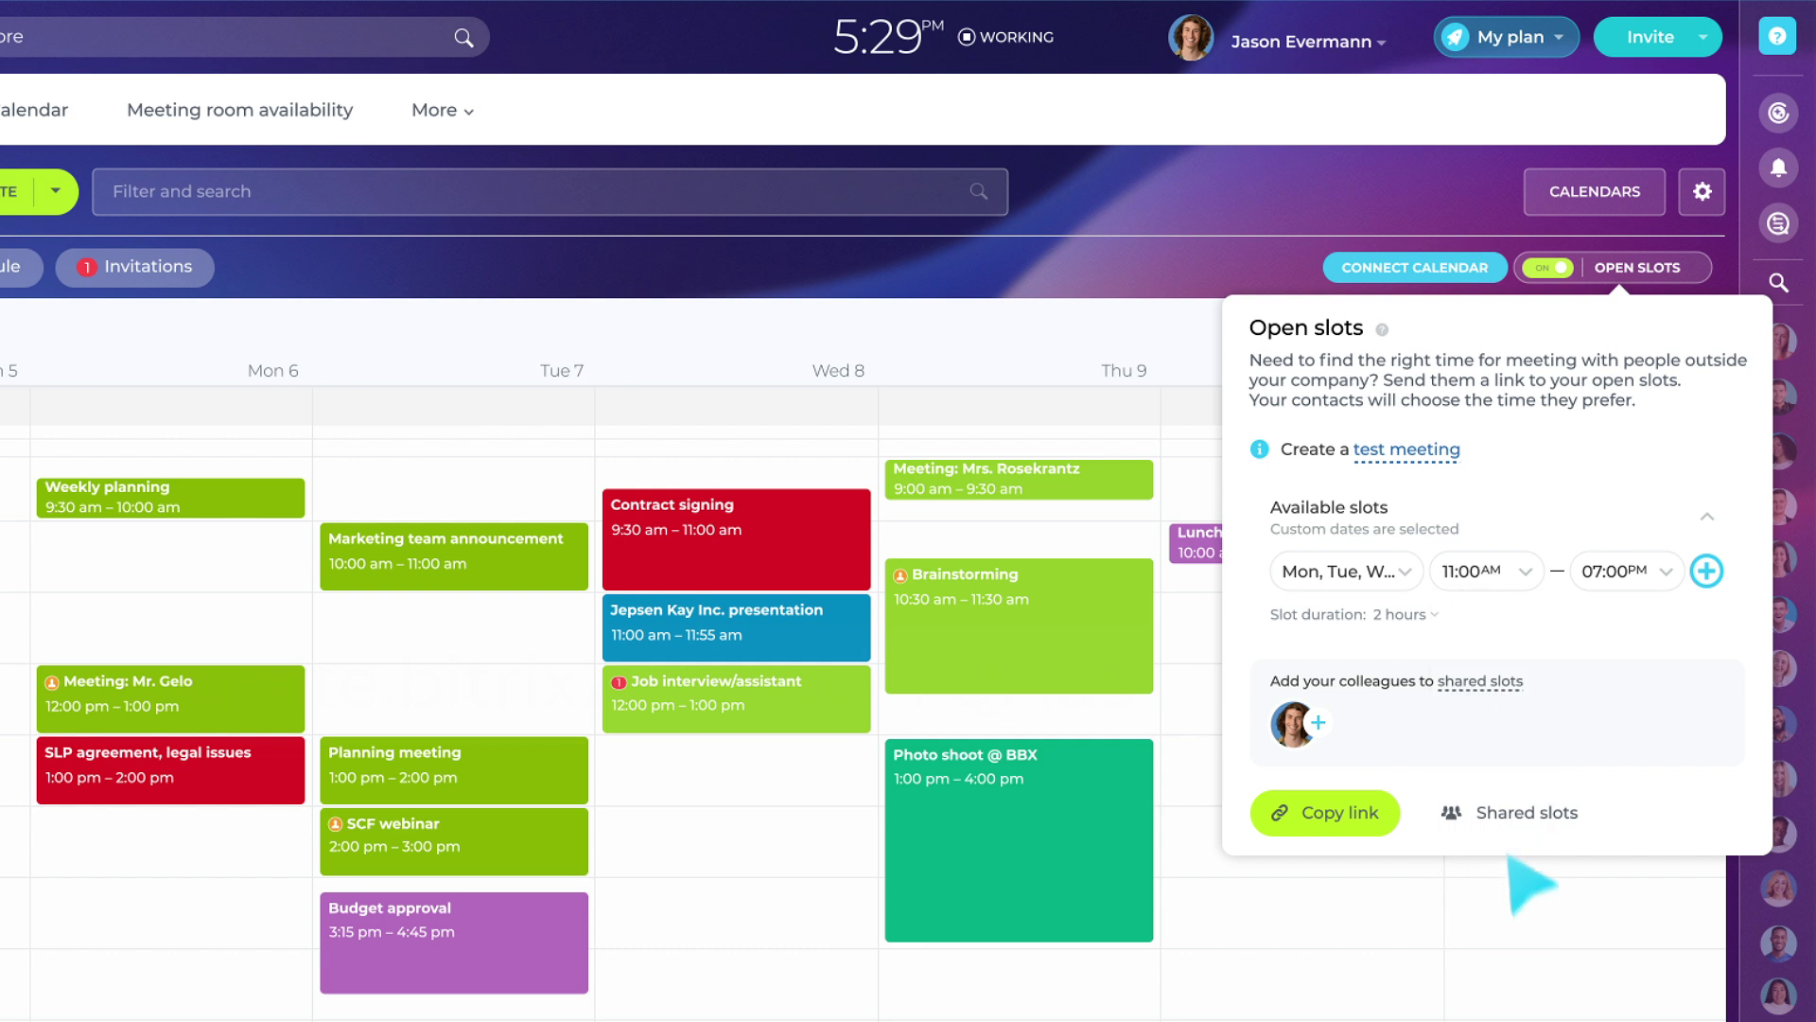
{"action": "left_click", "coordinate": [1433, 616]}
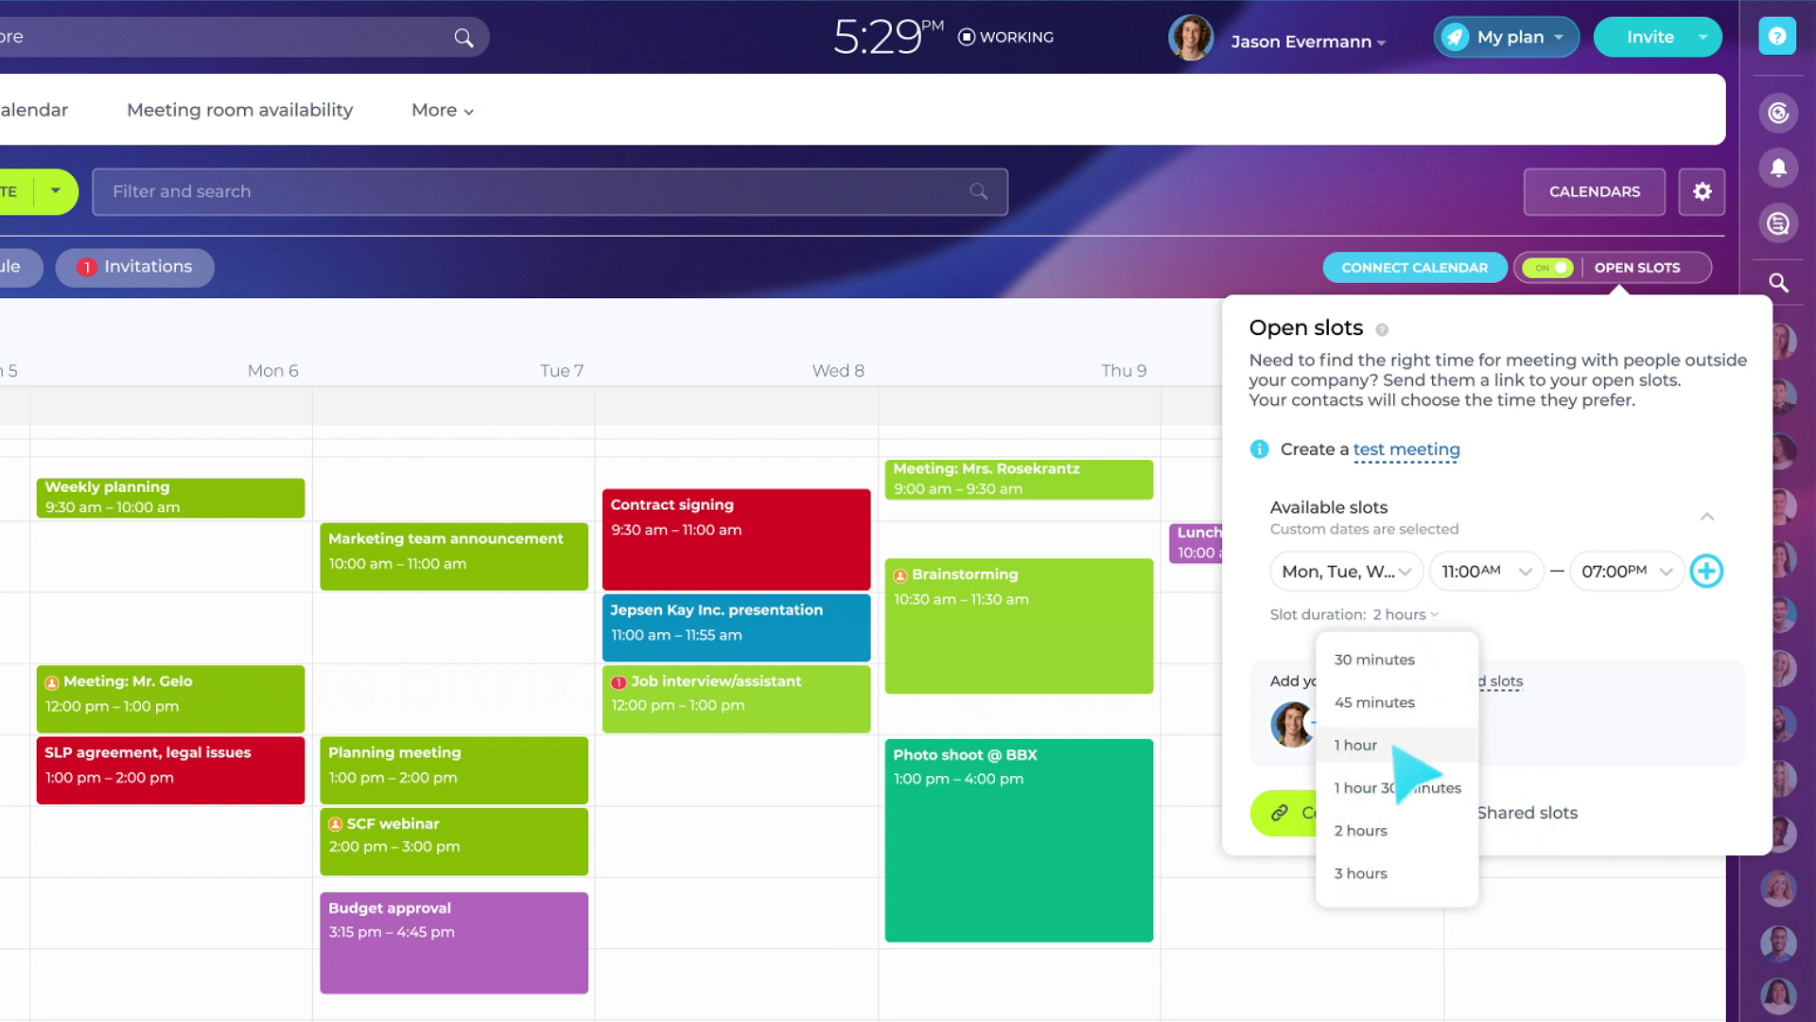
{"action": "left_click", "coordinate": [1405, 747]}
Share the open slots with three colleagues.
{"action": "left_click", "coordinate": [1320, 723]}
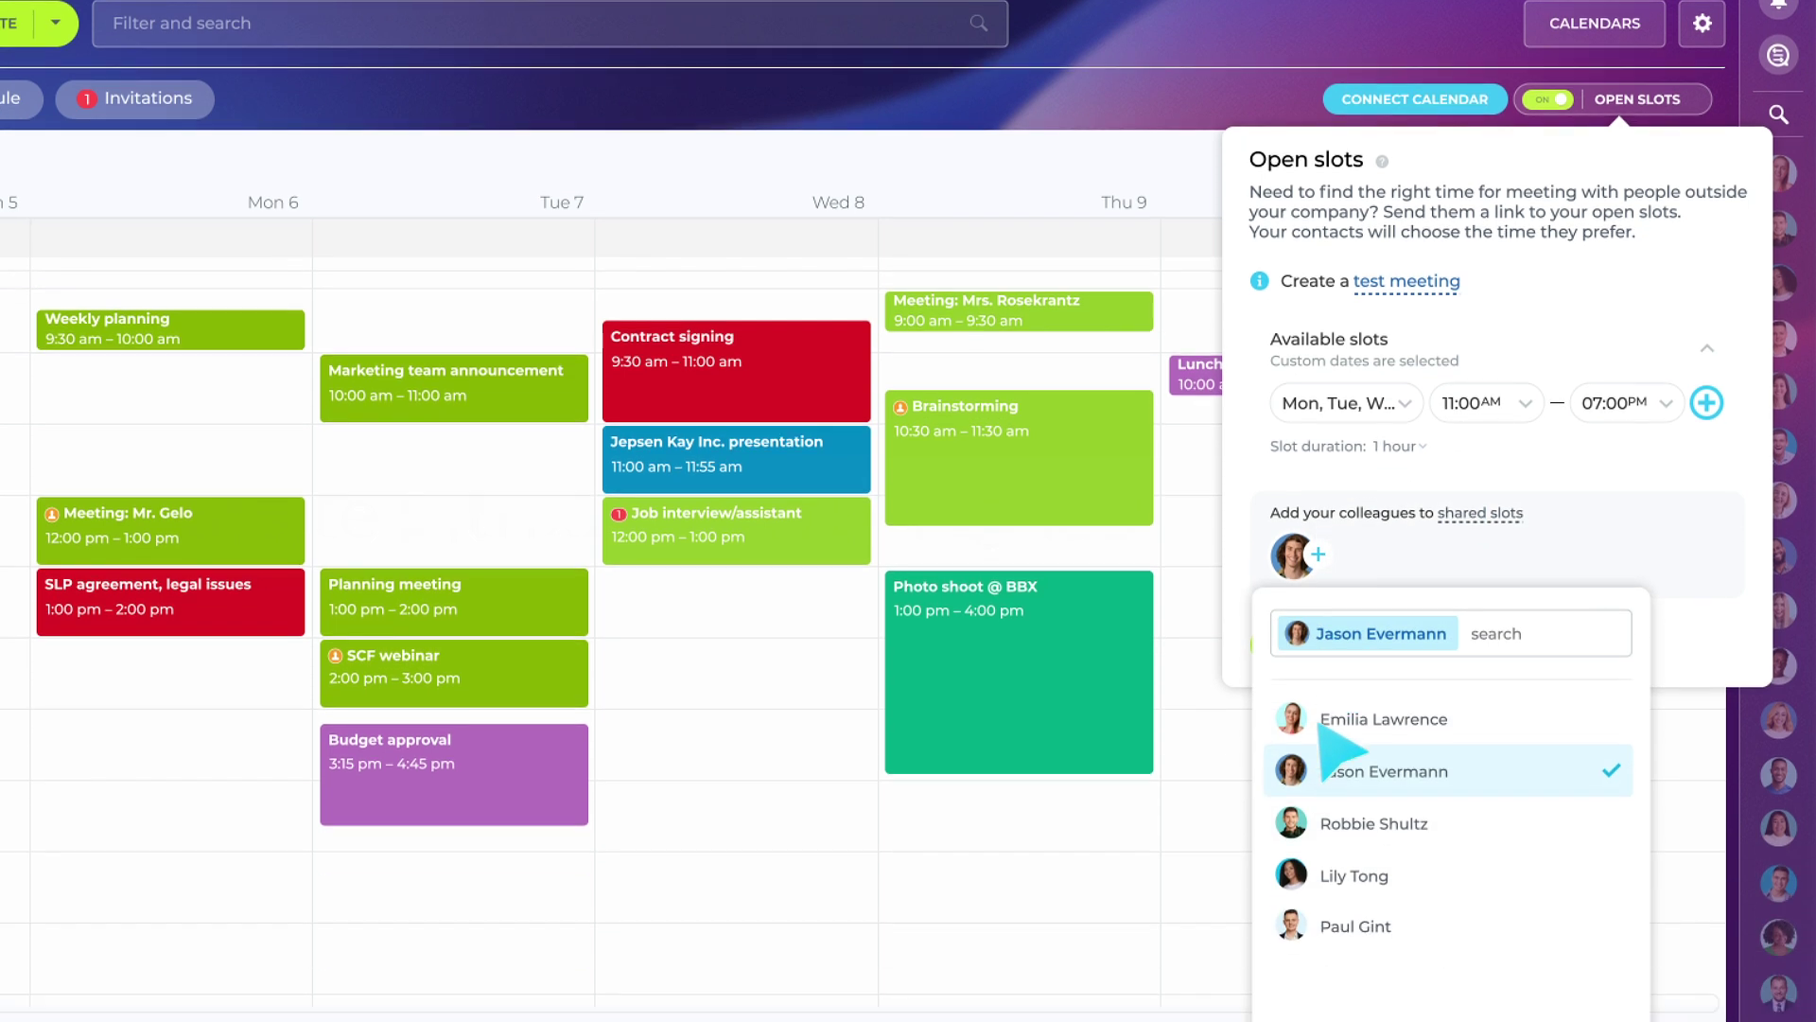
{"action": "left_click", "coordinate": [1455, 613]}
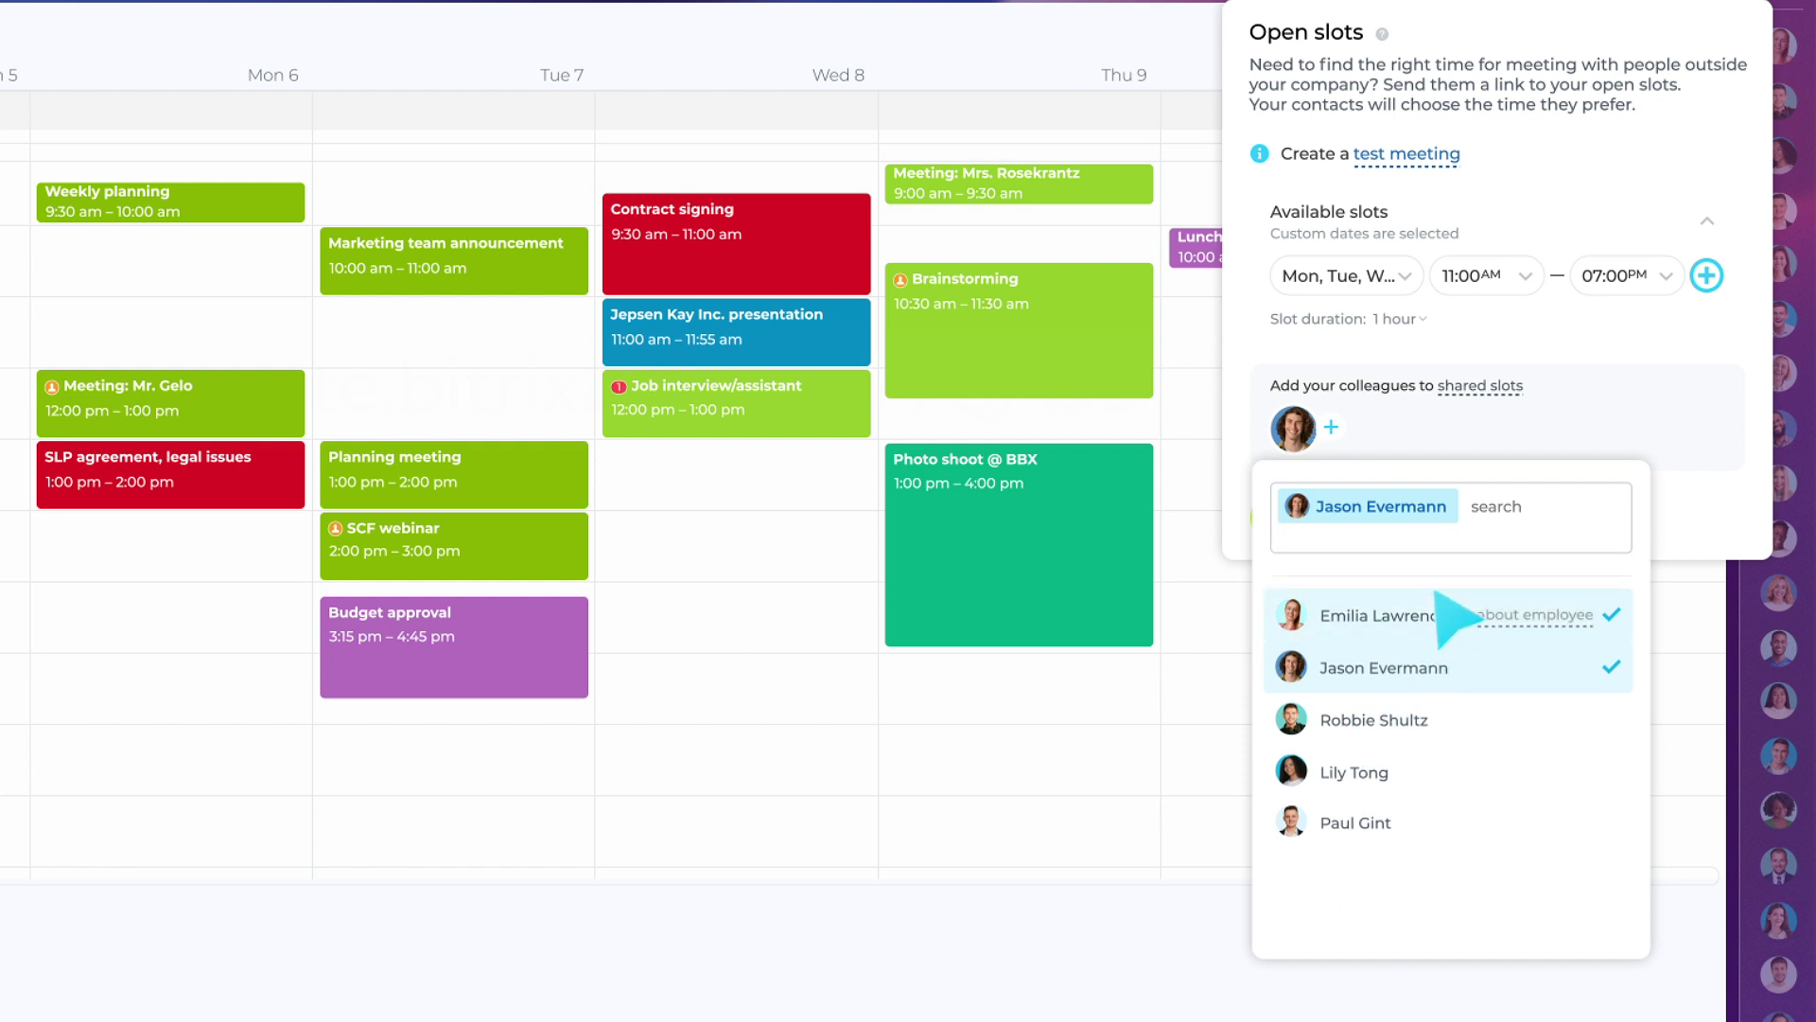
{"action": "left_click", "coordinate": [1440, 748]}
{"action": "left_click", "coordinate": [1441, 792]}
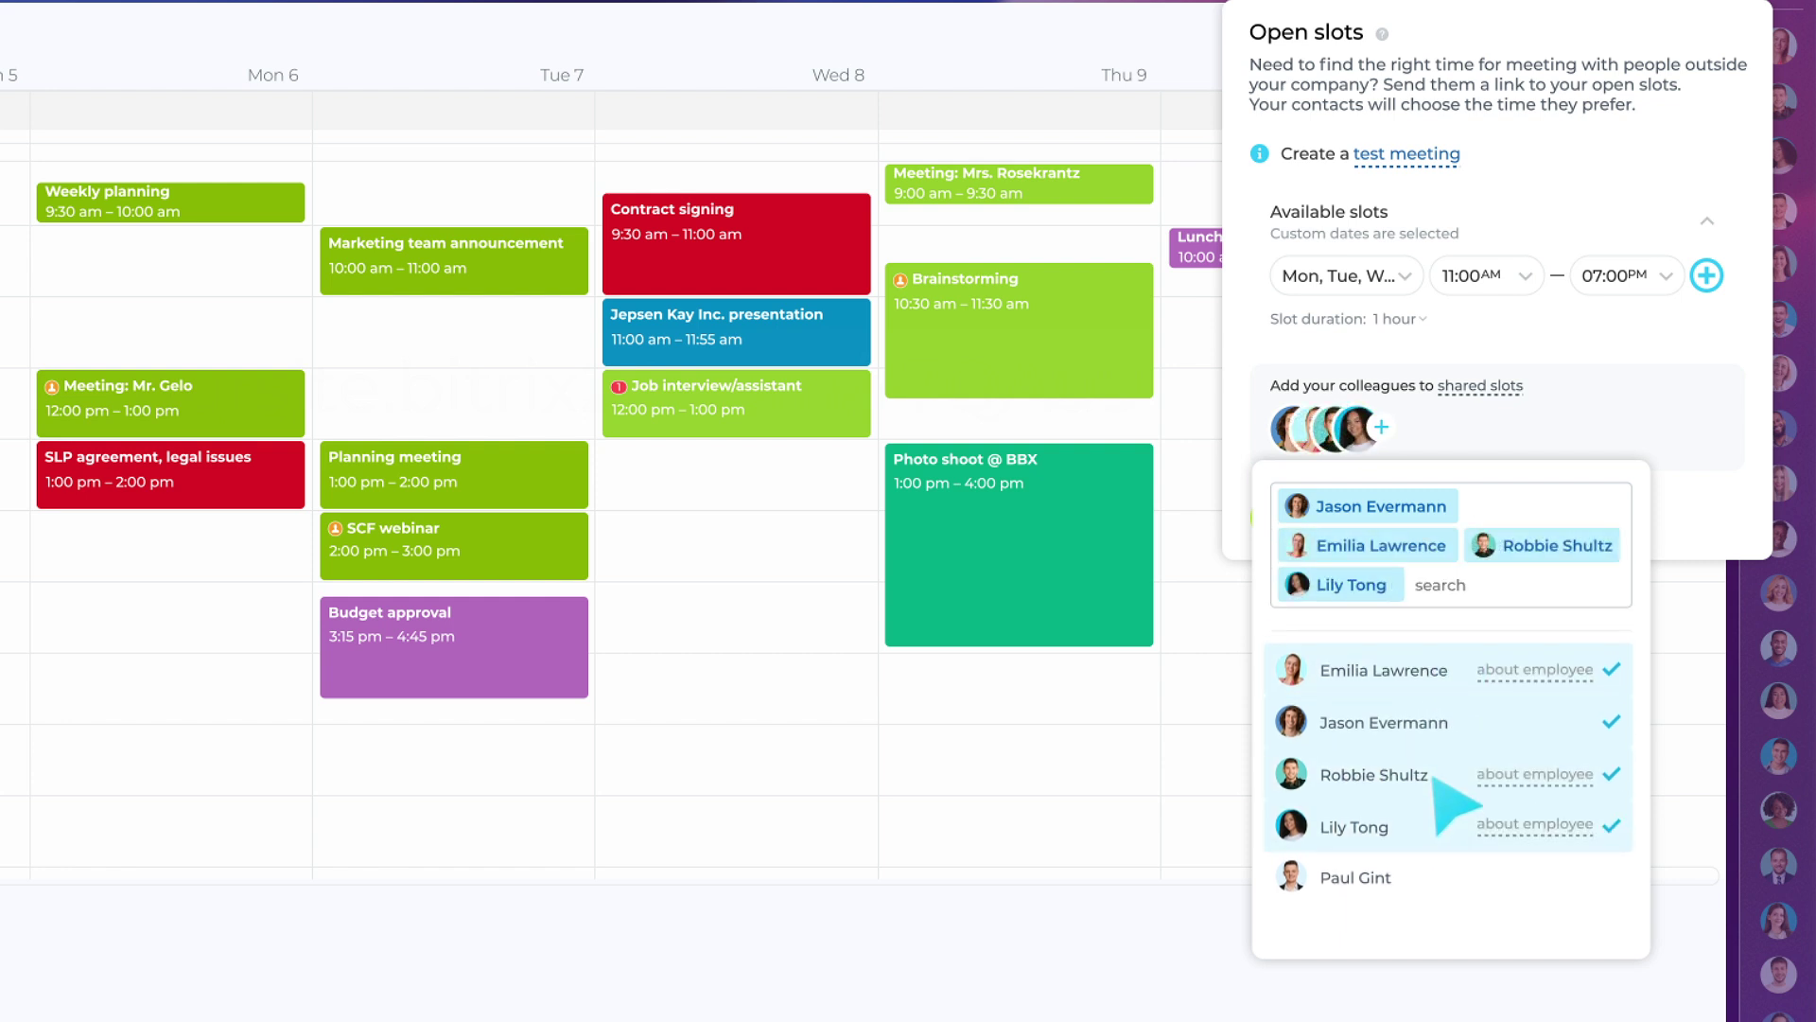
{"action": "left_click", "coordinate": [1489, 437]}
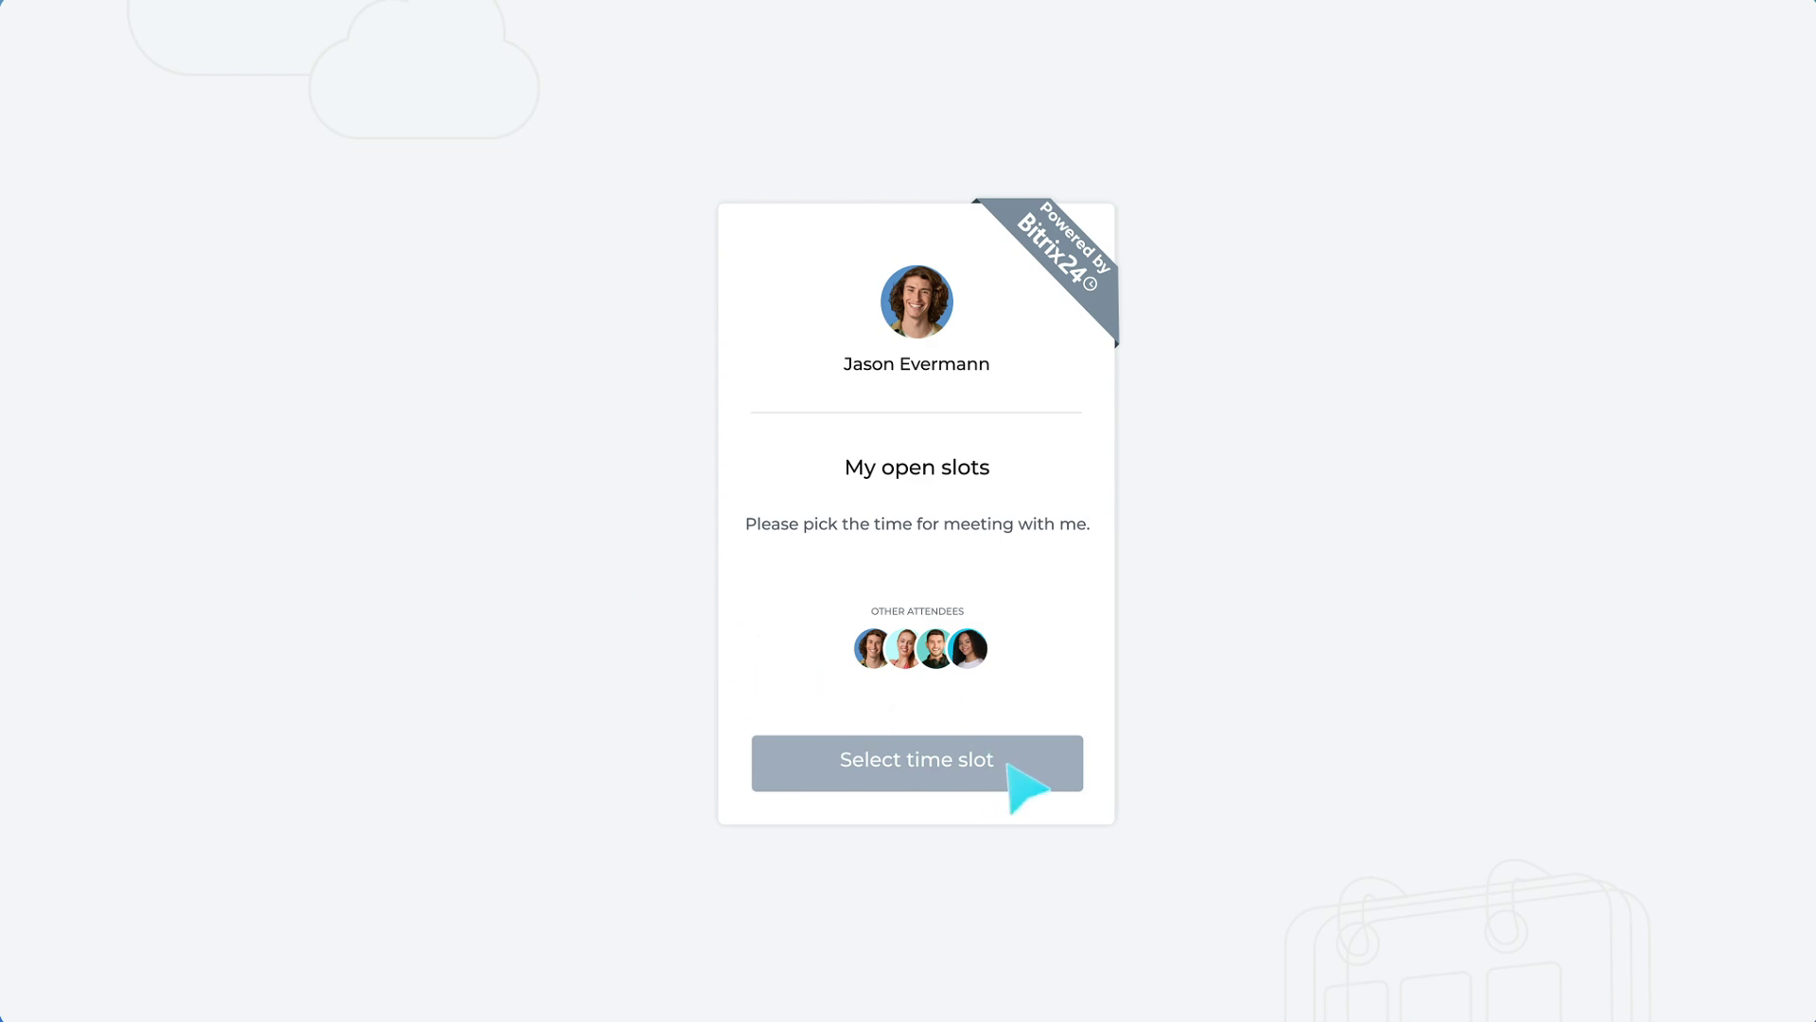
Pick the November 22, 01:00 pm - 02:00 pm slot on the booking page.
{"action": "left_click", "coordinate": [1014, 774]}
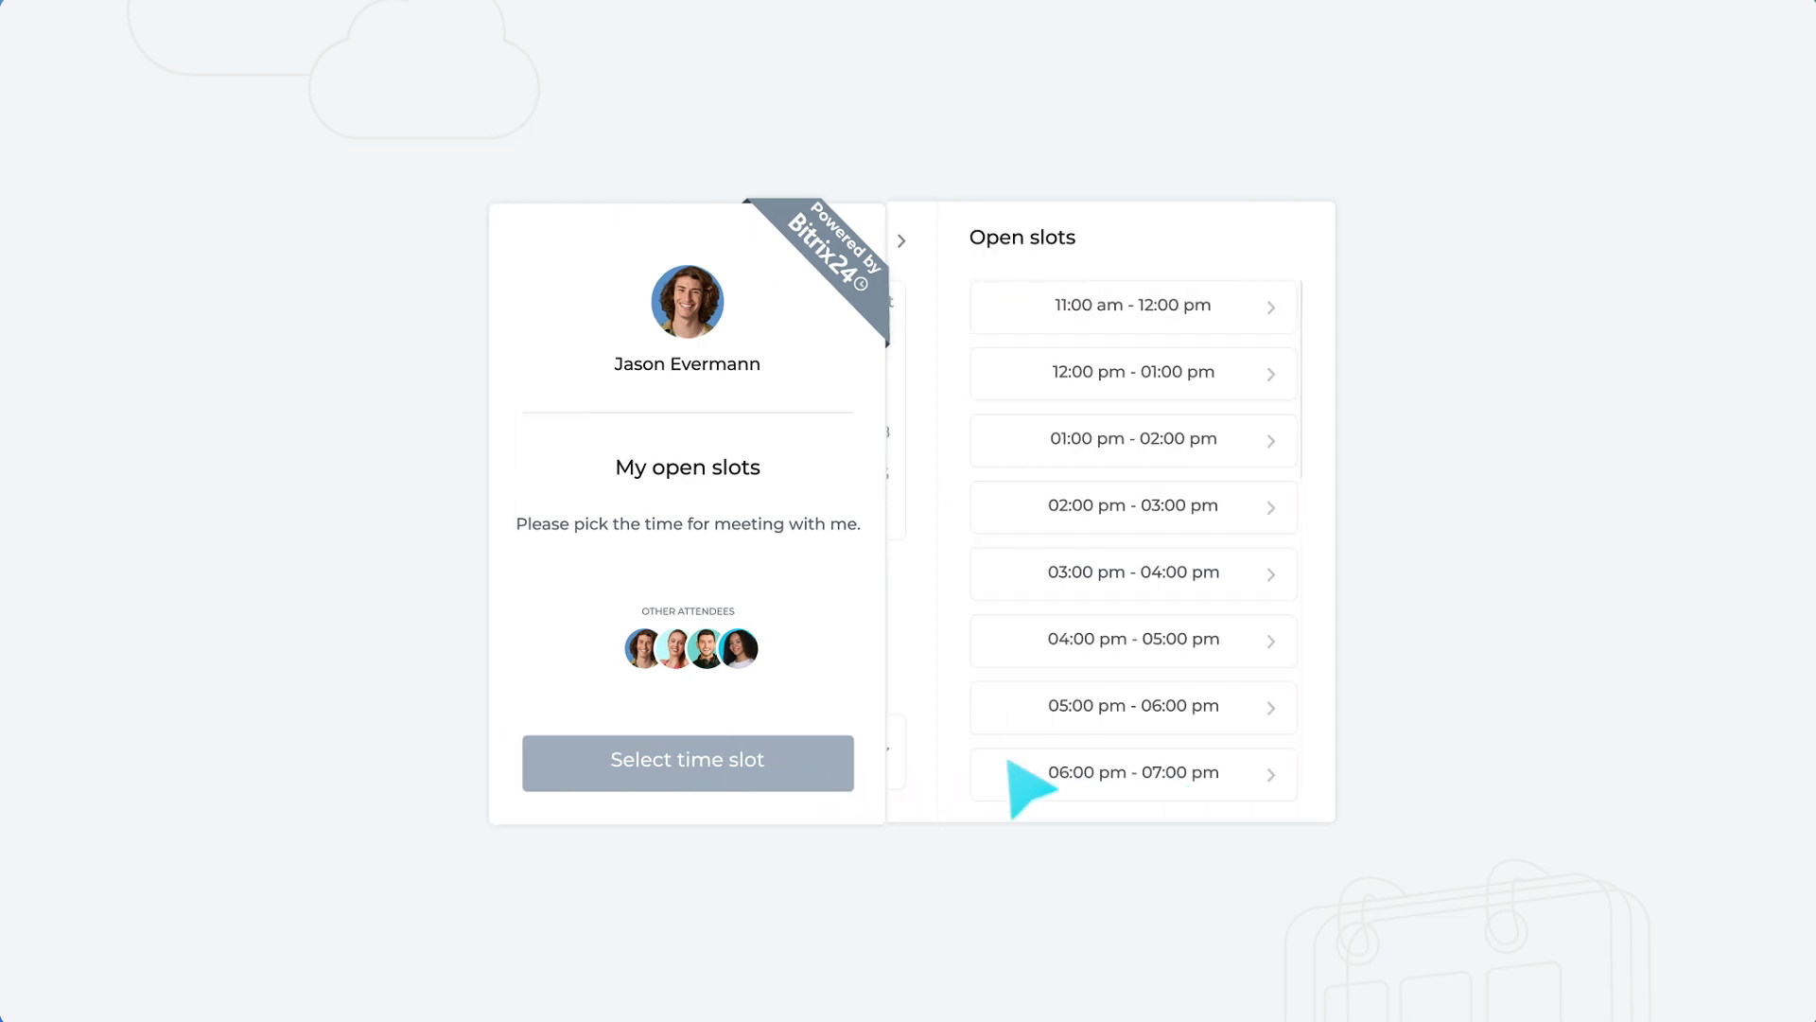
{"action": "left_click", "coordinate": [917, 477]}
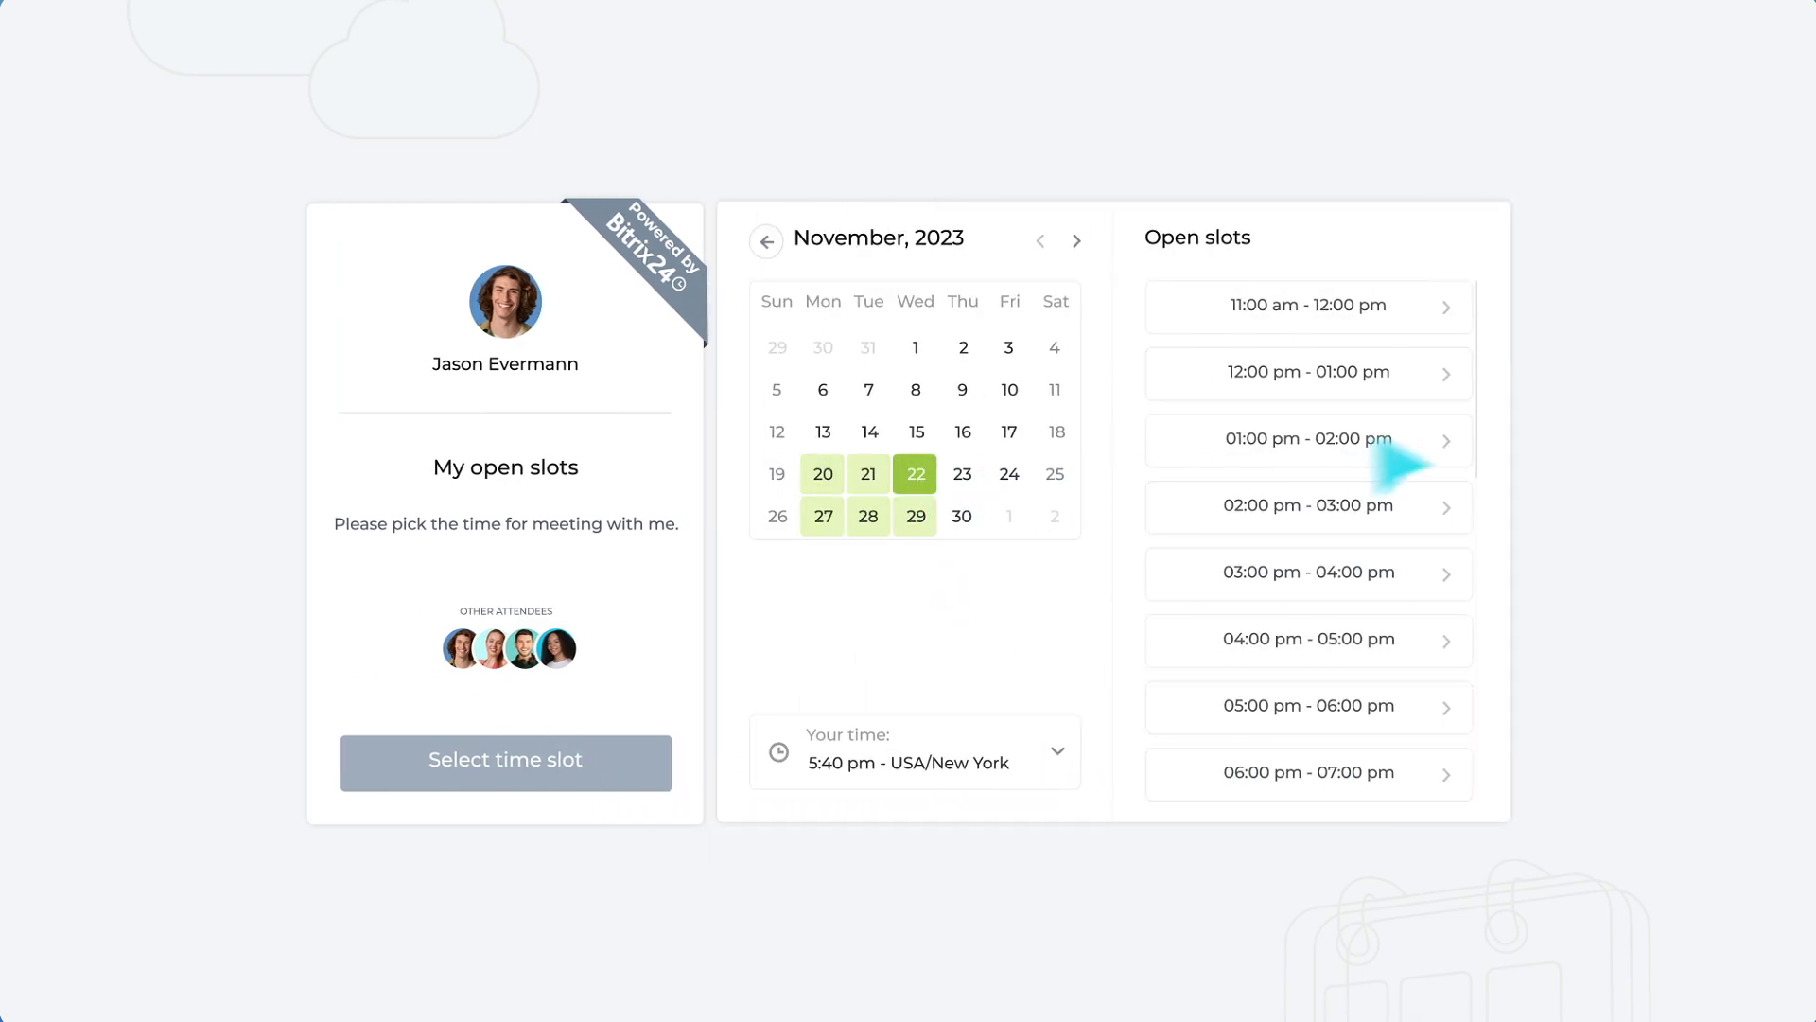
{"action": "left_click", "coordinate": [1412, 440]}
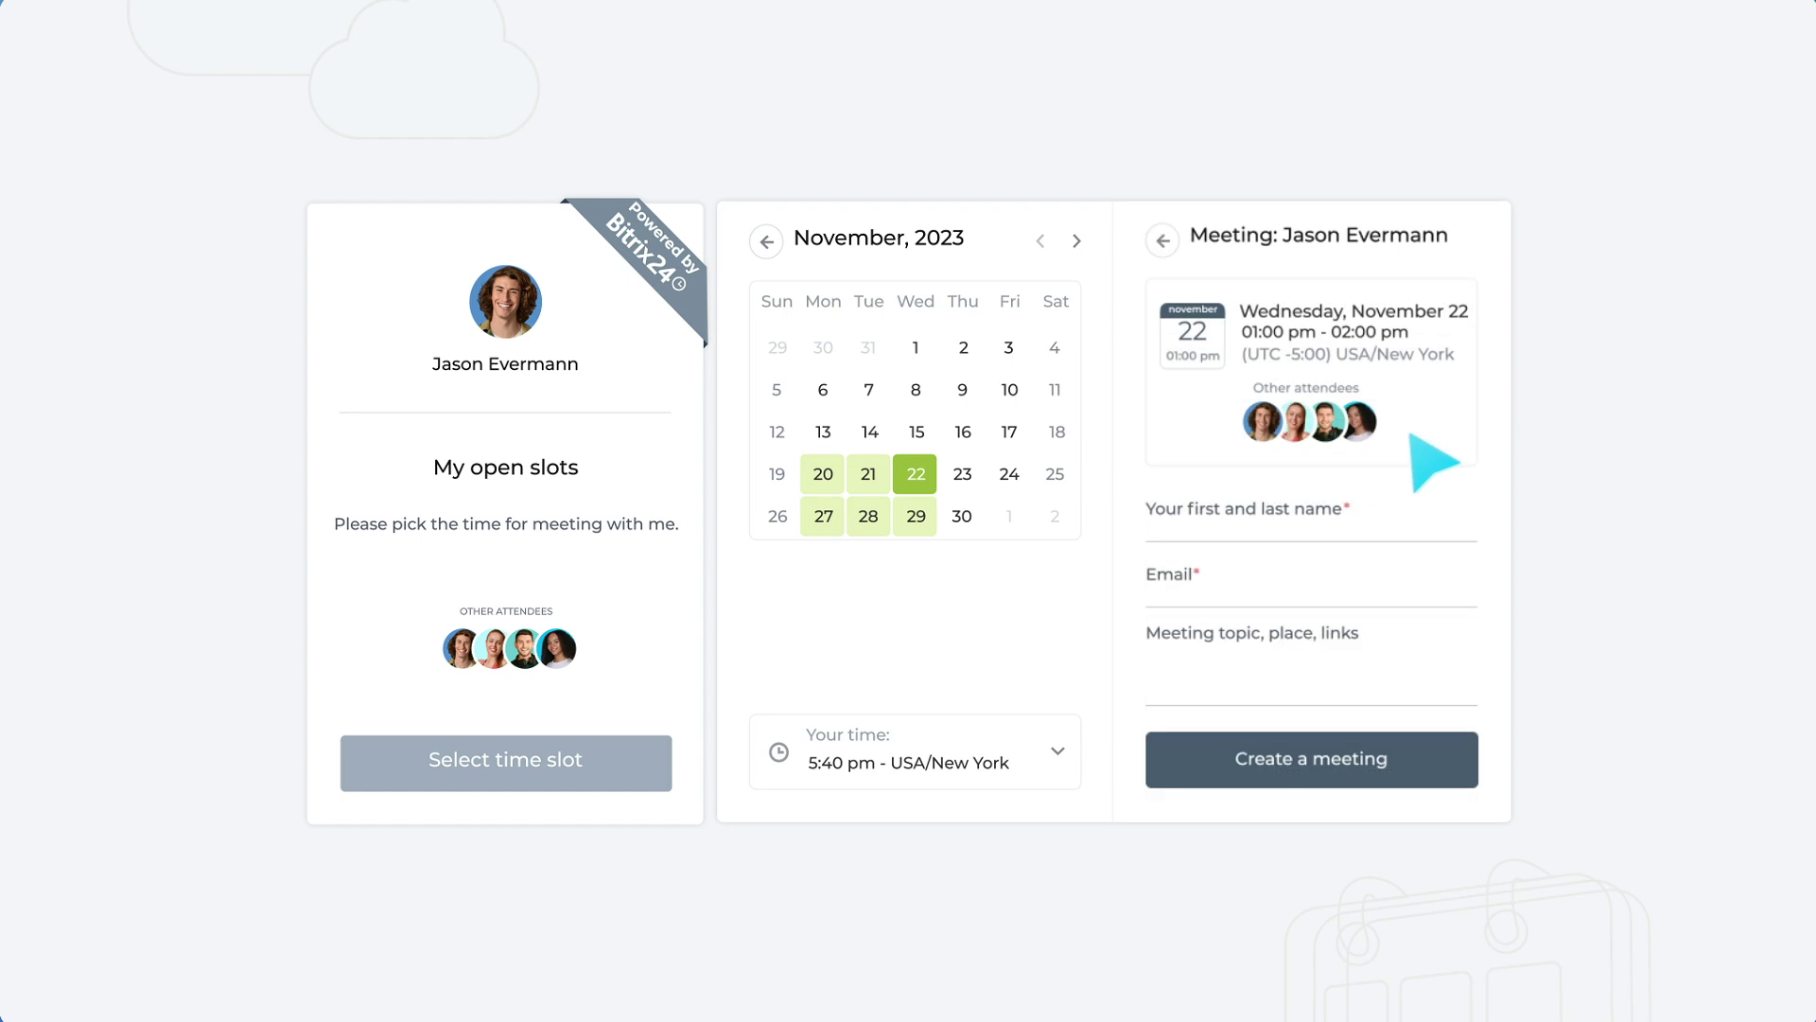
Enter the guest's name and email and the topic 'Art festival'.
{"action": "left_click", "coordinate": [1169, 534]}
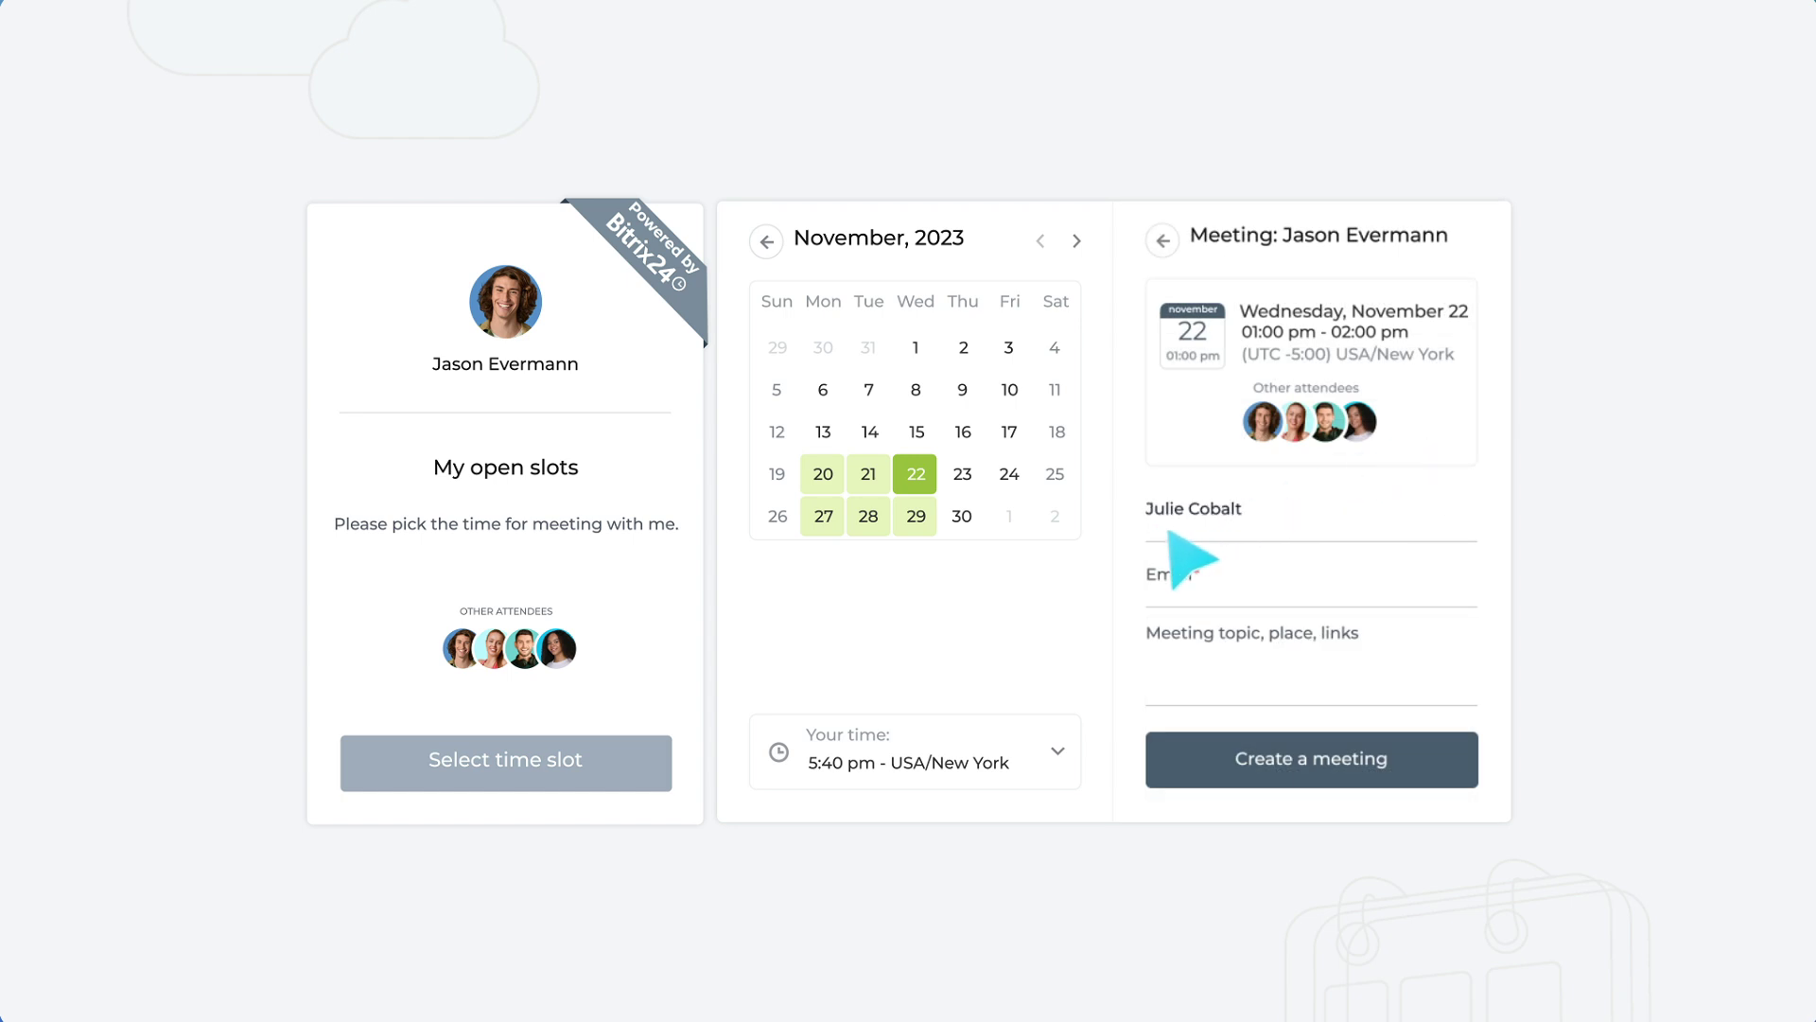
{"action": "left_click", "coordinate": [1172, 573]}
{"action": "left_click", "coordinate": [1172, 629]}
{"action": "type", "text": "Art festival"}
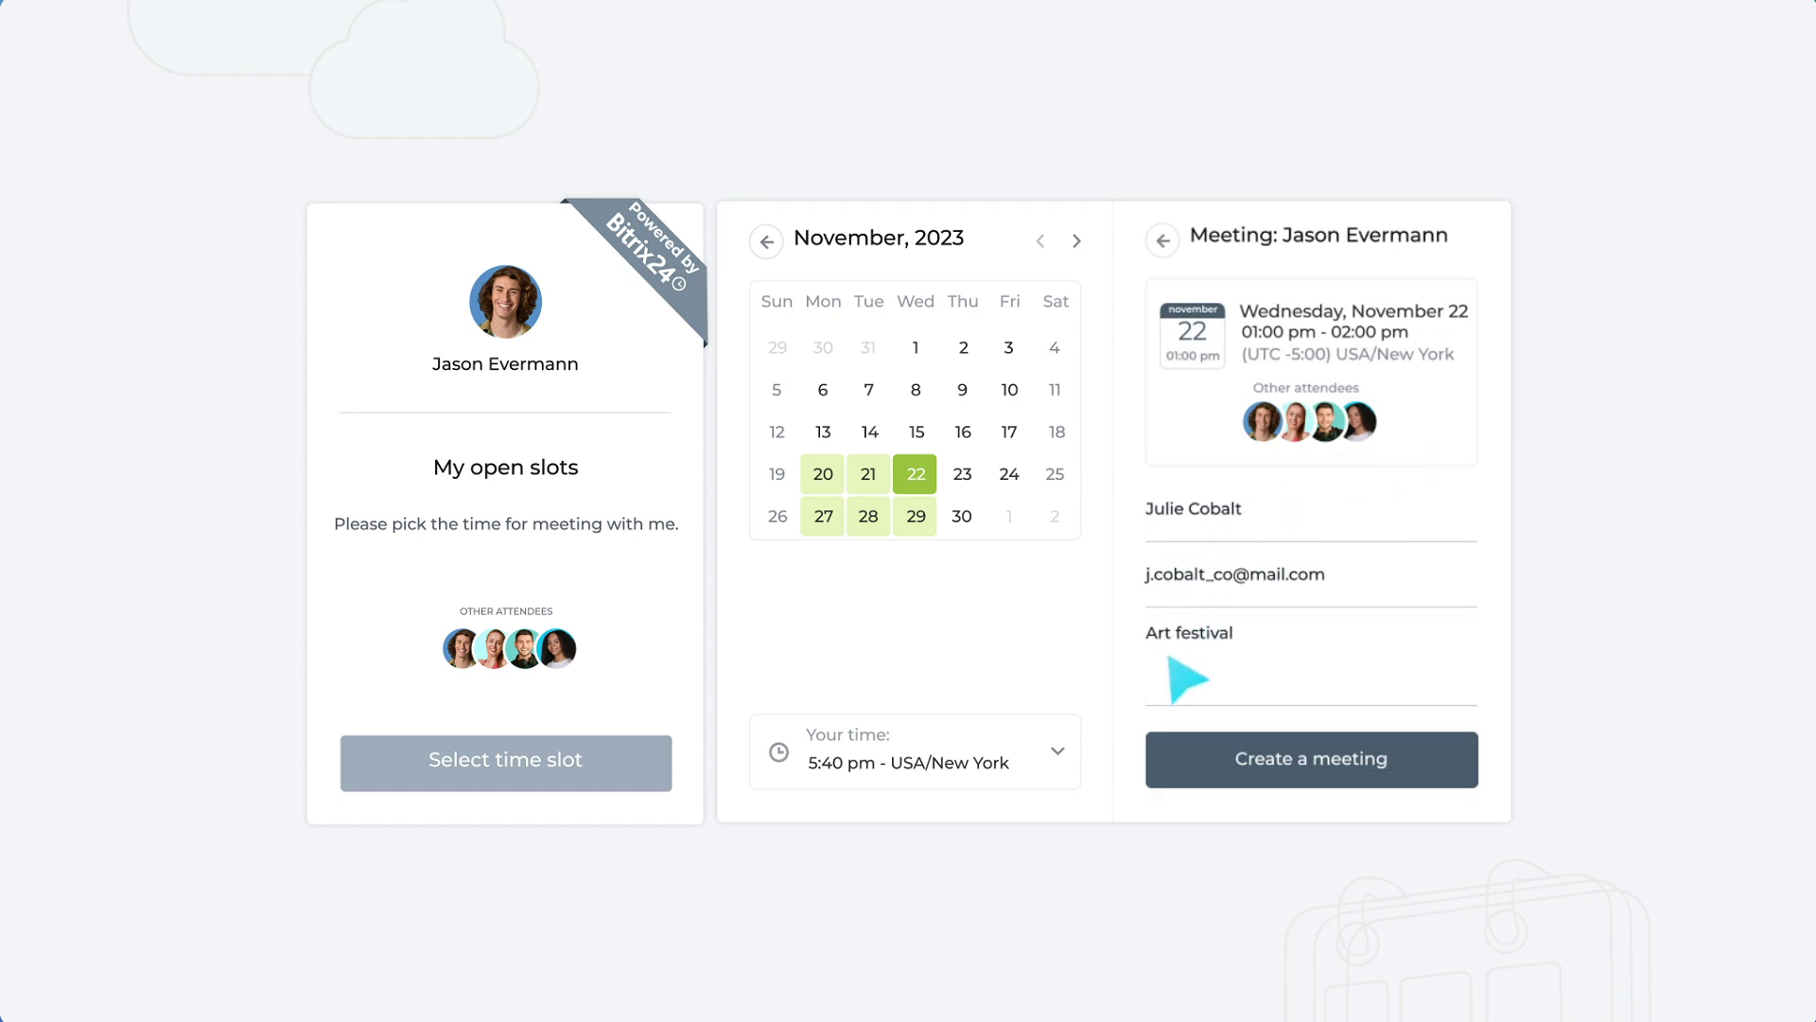